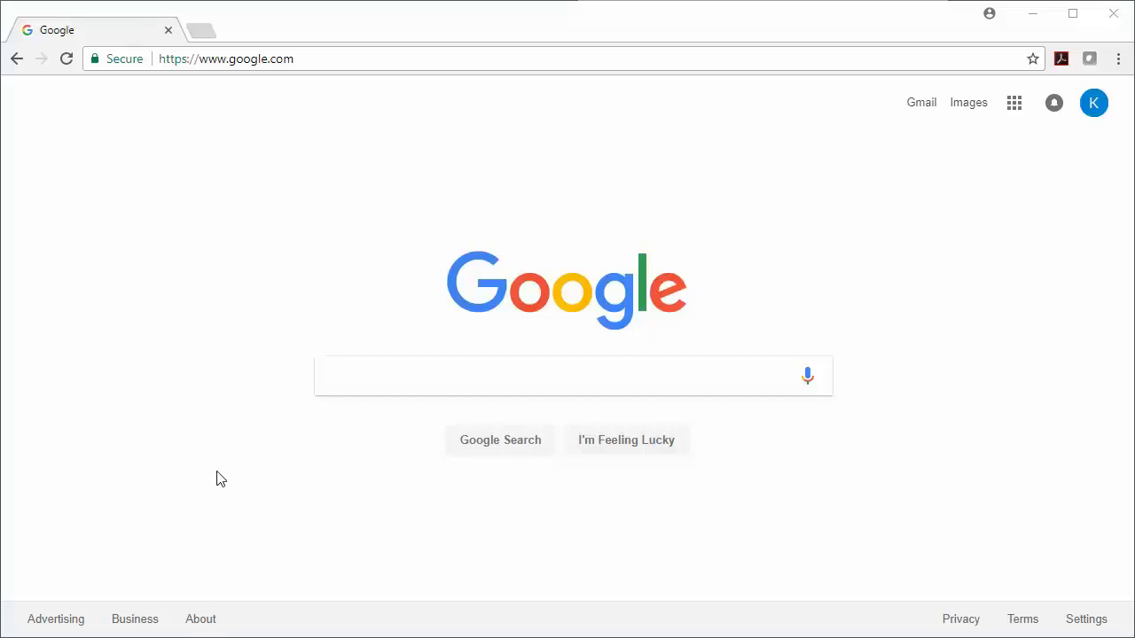
Enter the Unifier address ohio-unifier.oracleindustry.com/bluedoor in Chrome's address bar.
click(323, 59)
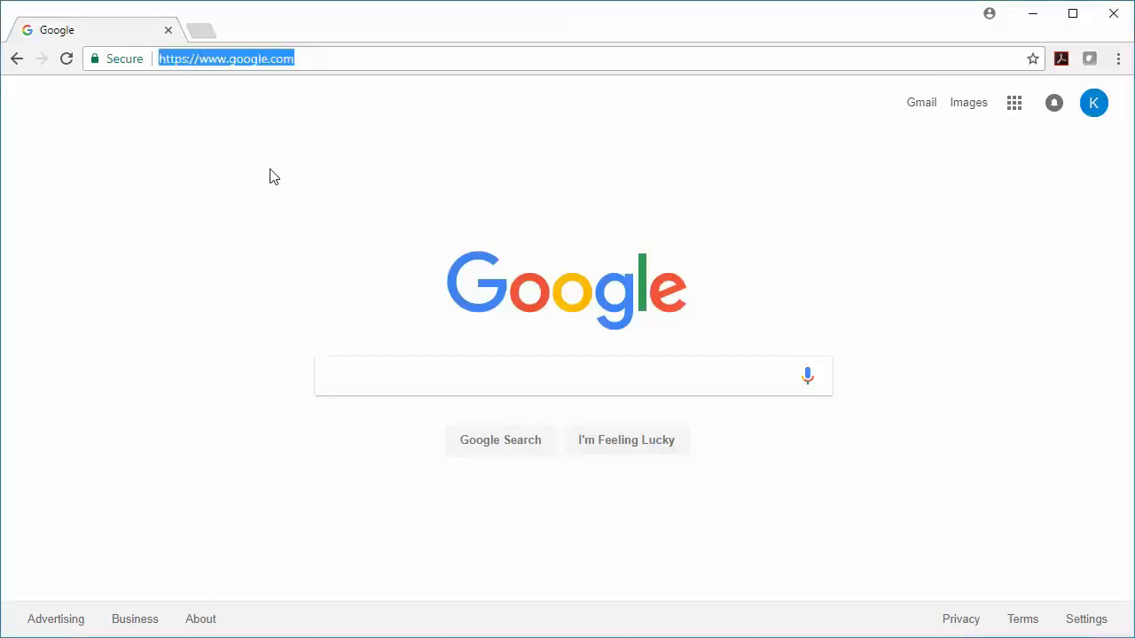
text(ohio-)
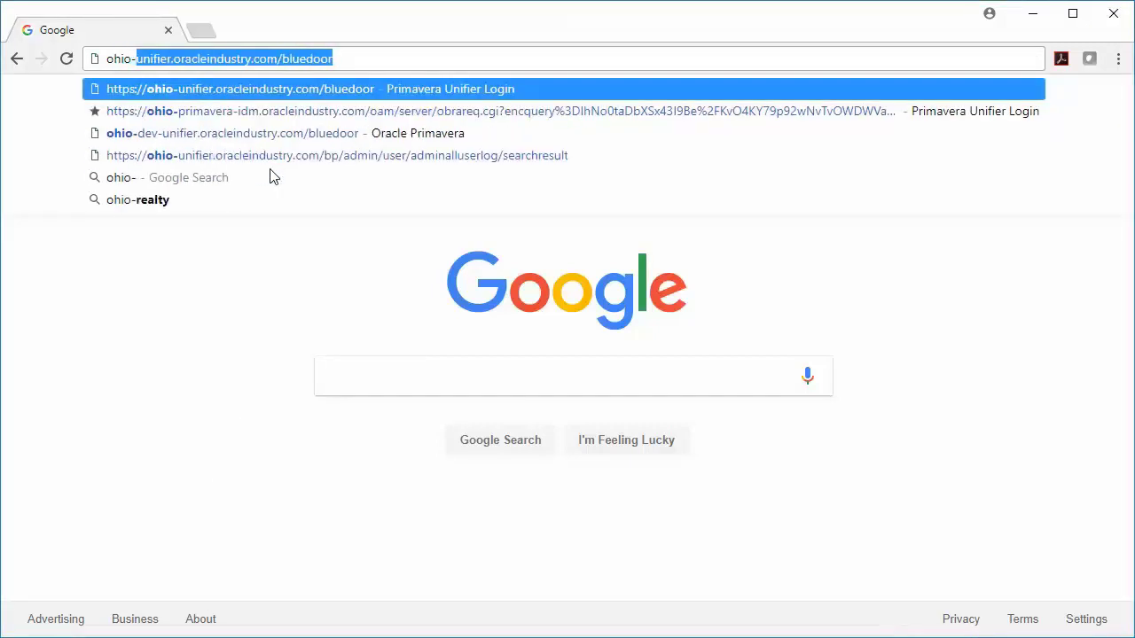
text(unif)
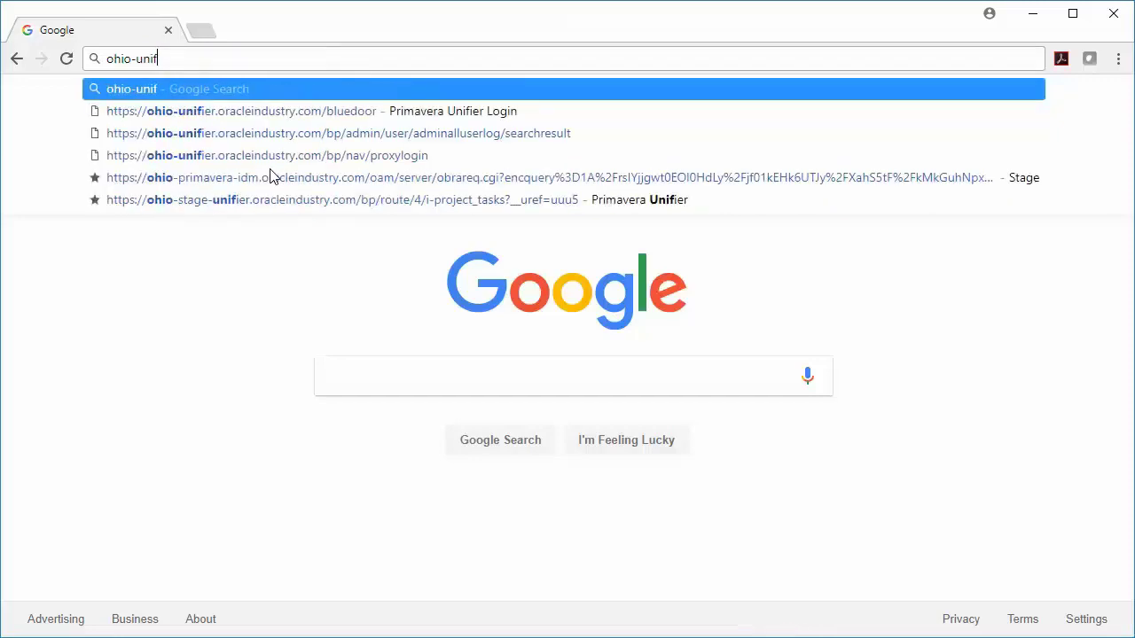
text(ier.oracl)
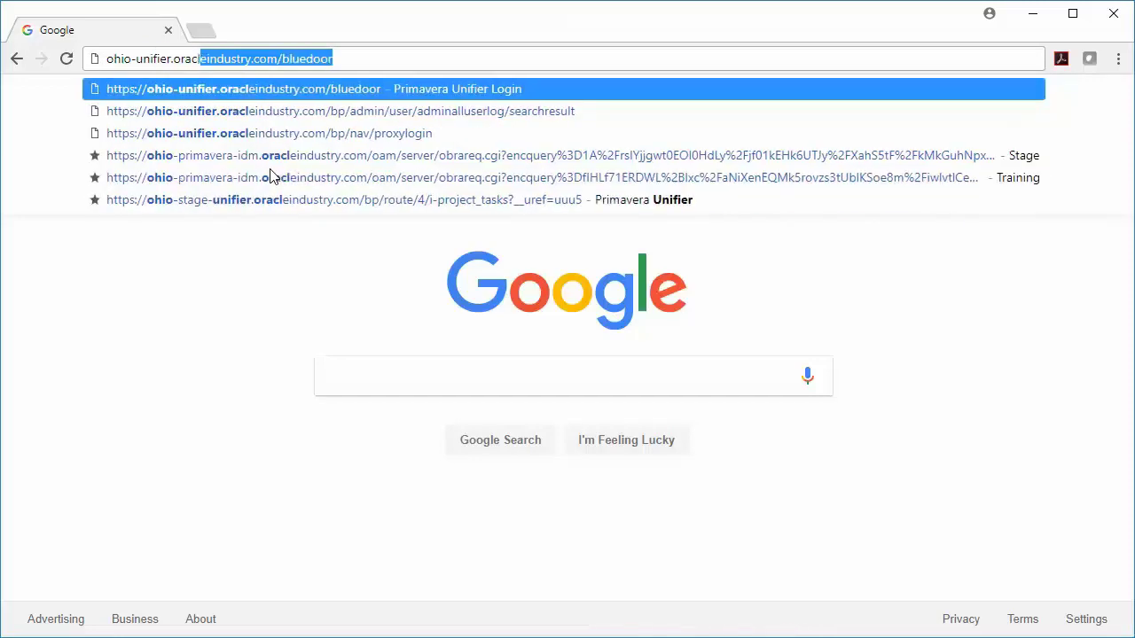
text(eindustry.co)
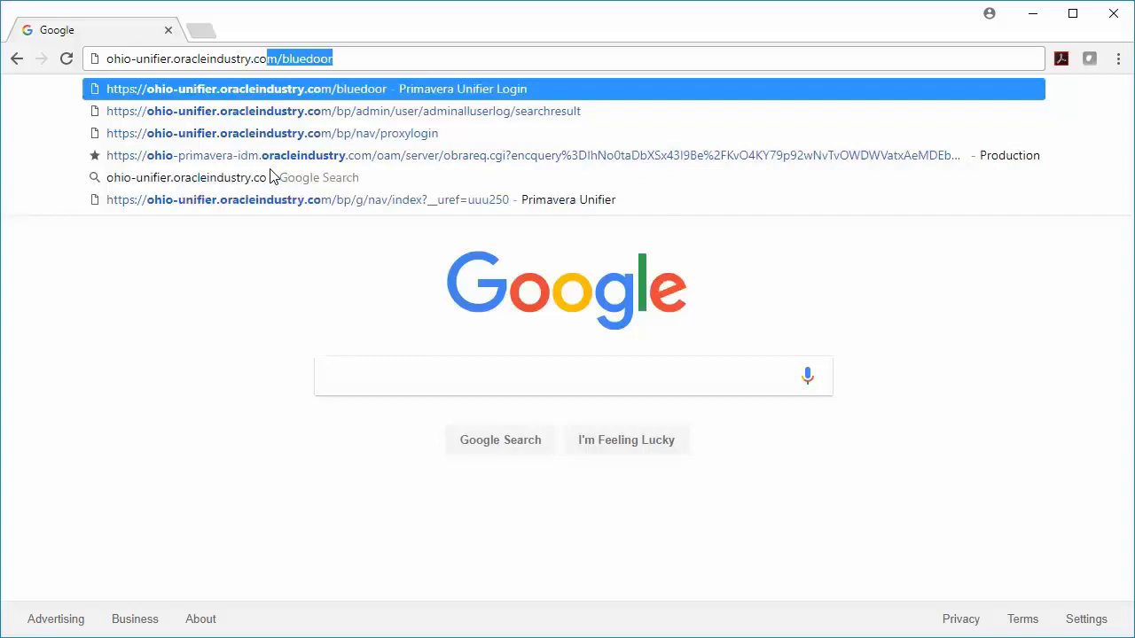
text(m/bluedoor)
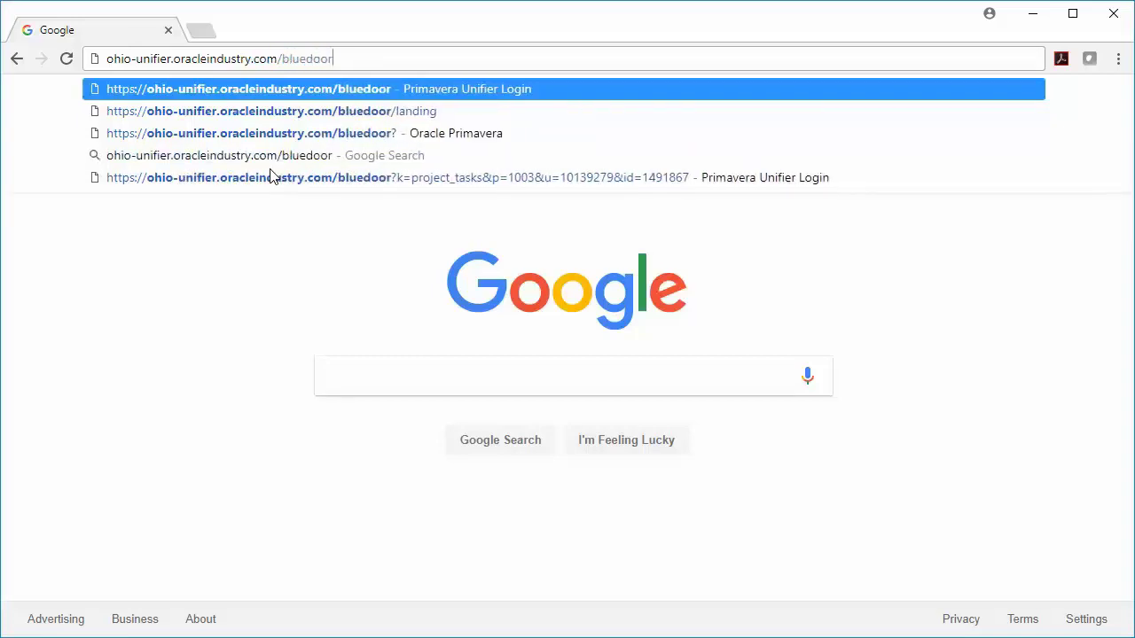
Load the Primavera sign-in page and log in with the user ID and account password.
key(Return)
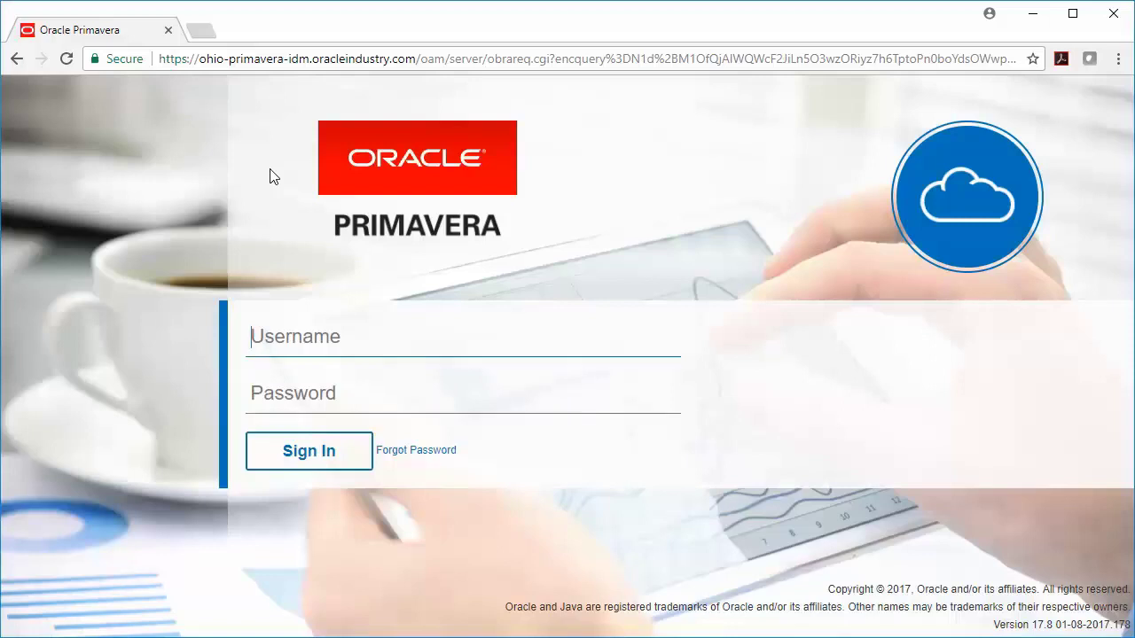
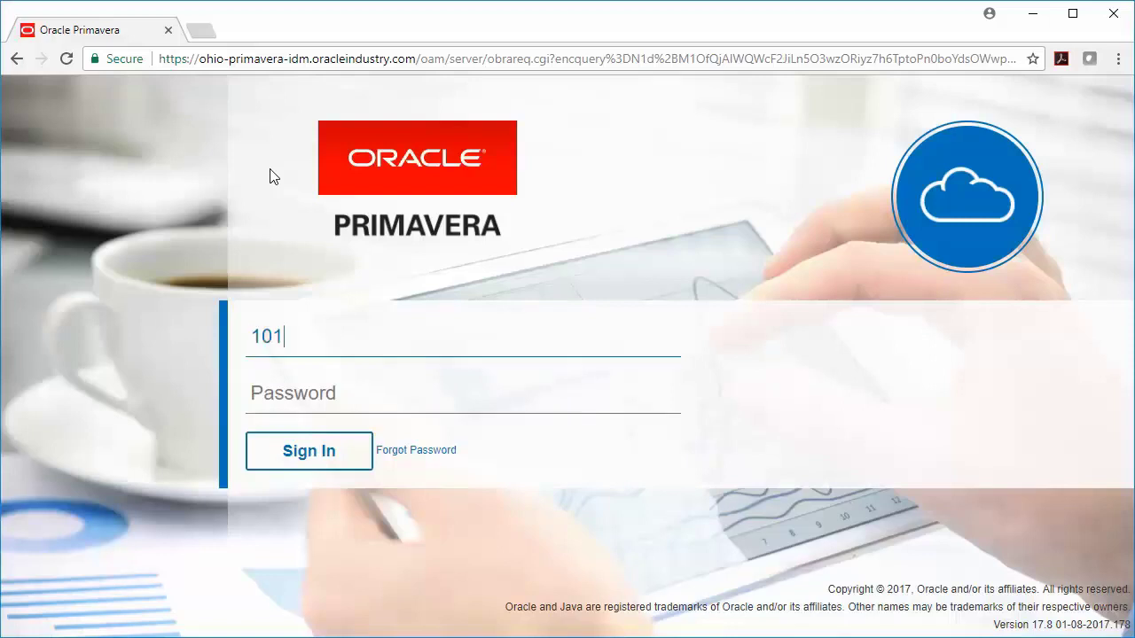
key(Tab)
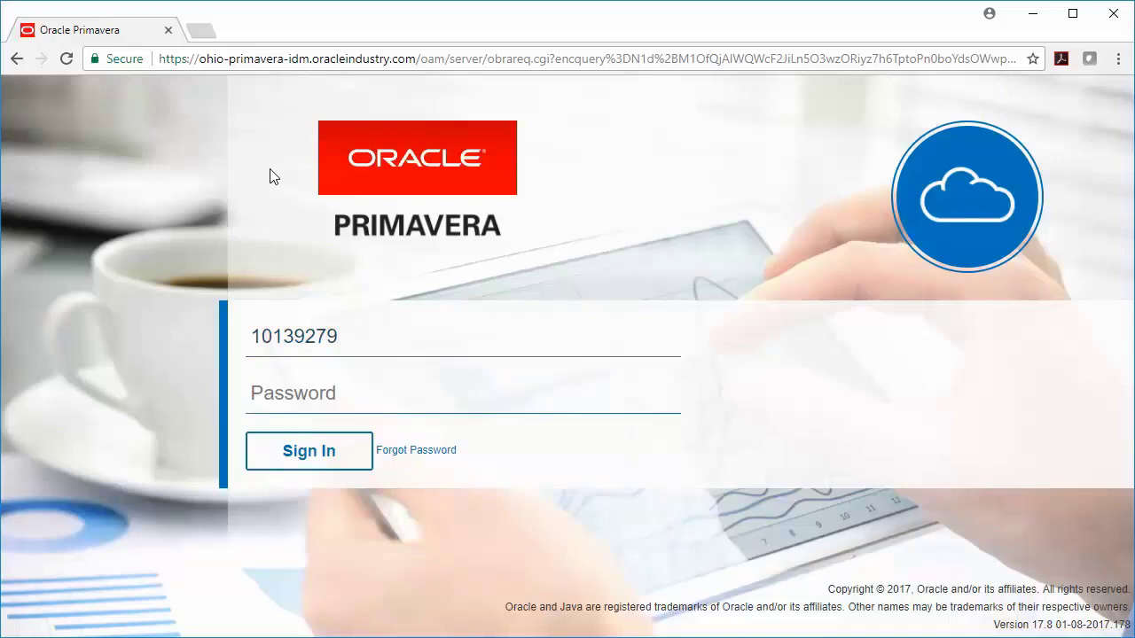
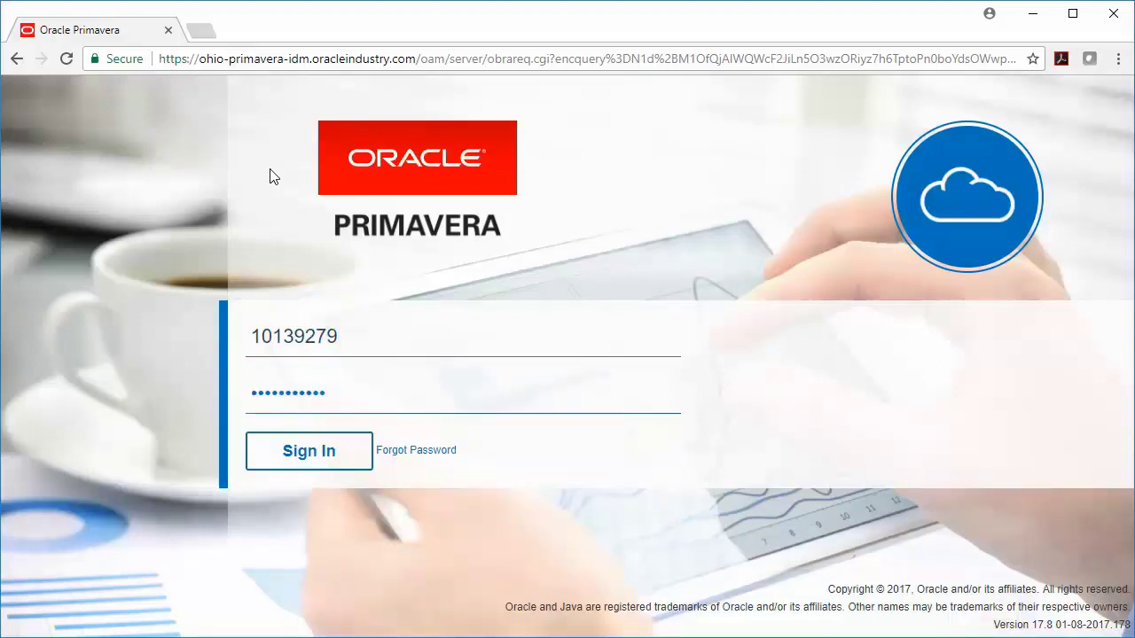
click(302, 462)
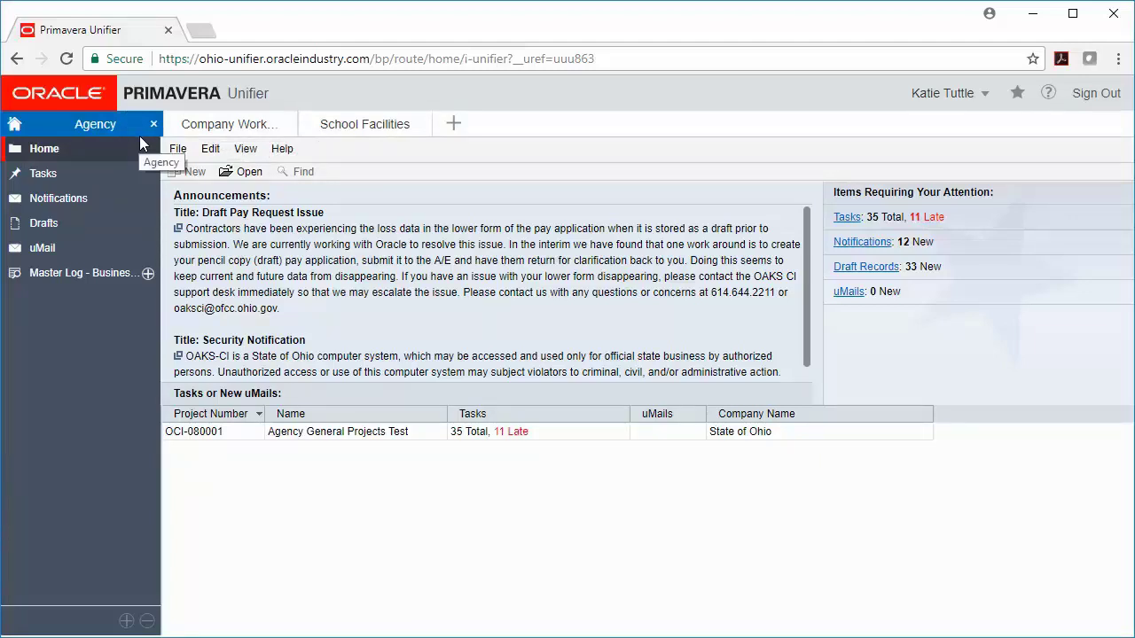
Open the Tasks log and switch its view to All Tasks, showing all 35.
click(72, 181)
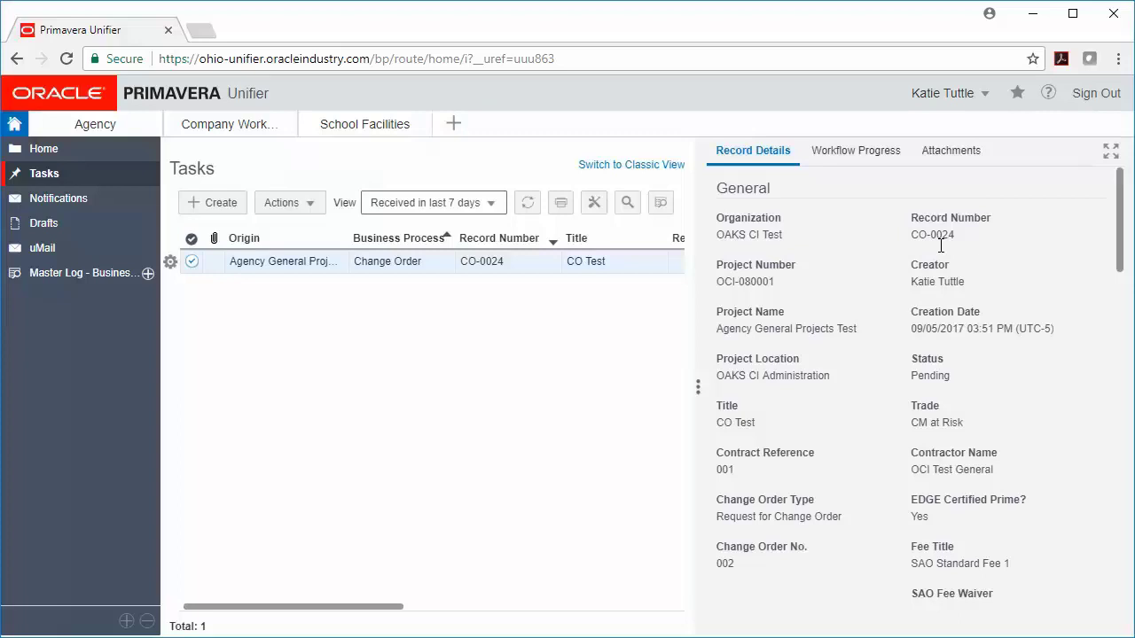
click(434, 203)
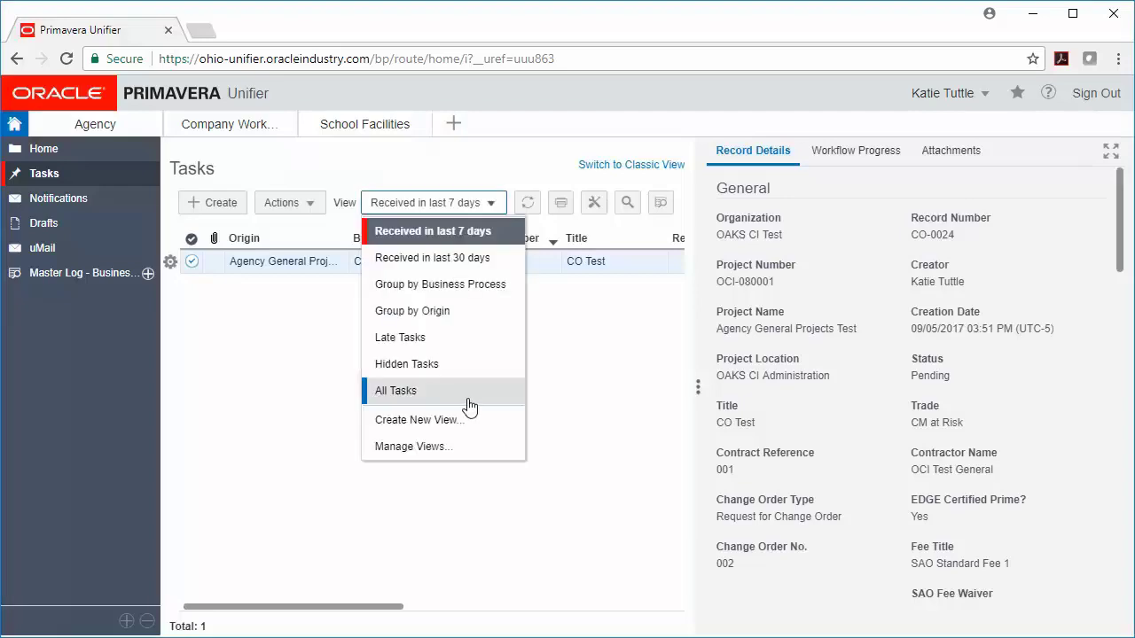
click(463, 391)
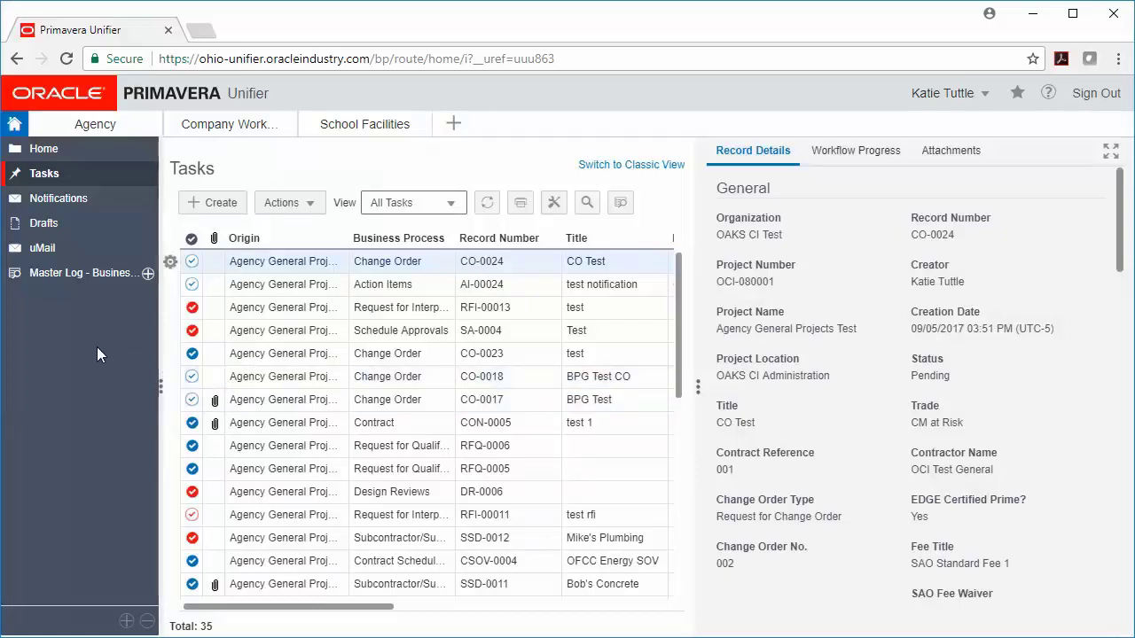
Search locations for oci-080001 and open the Agency General Projects Test project.
click(456, 126)
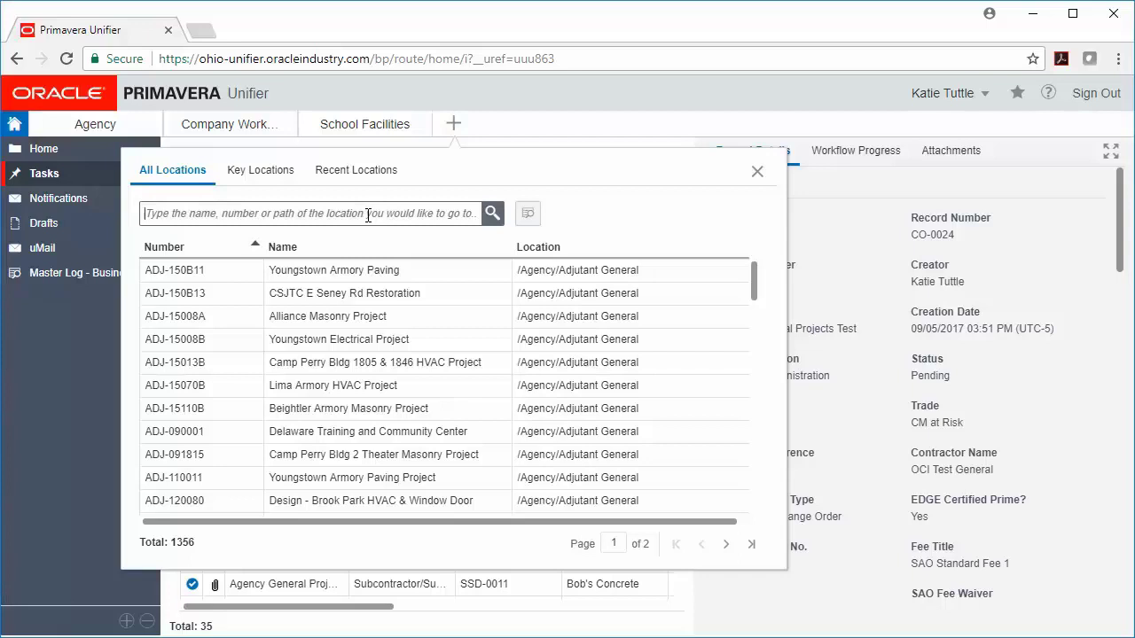
text(oci-0)
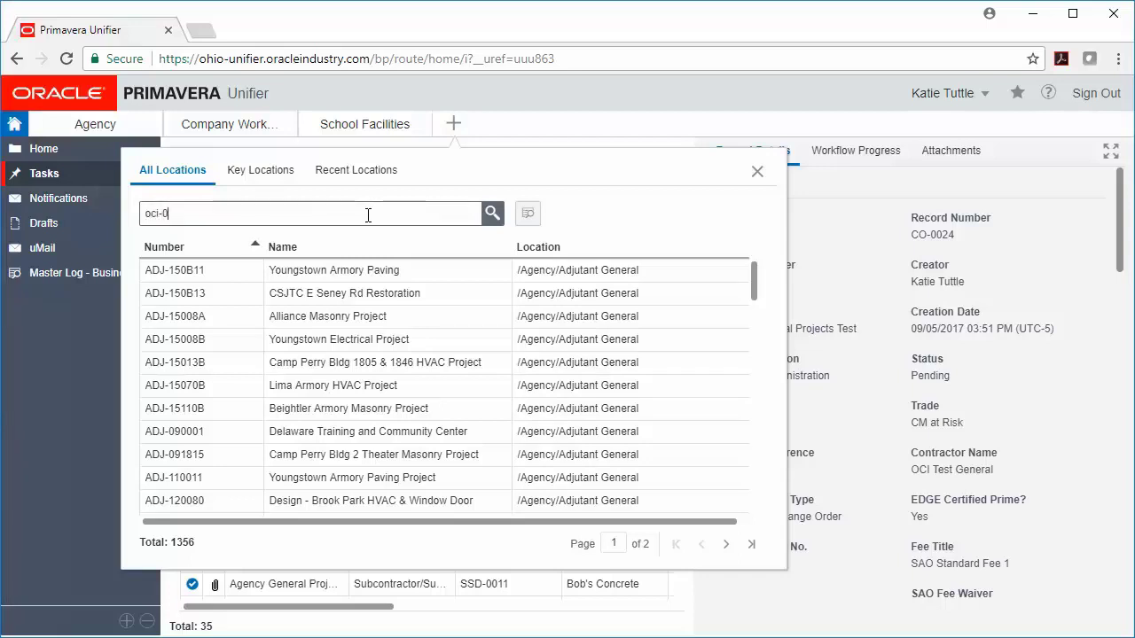
text(80001)
click(493, 219)
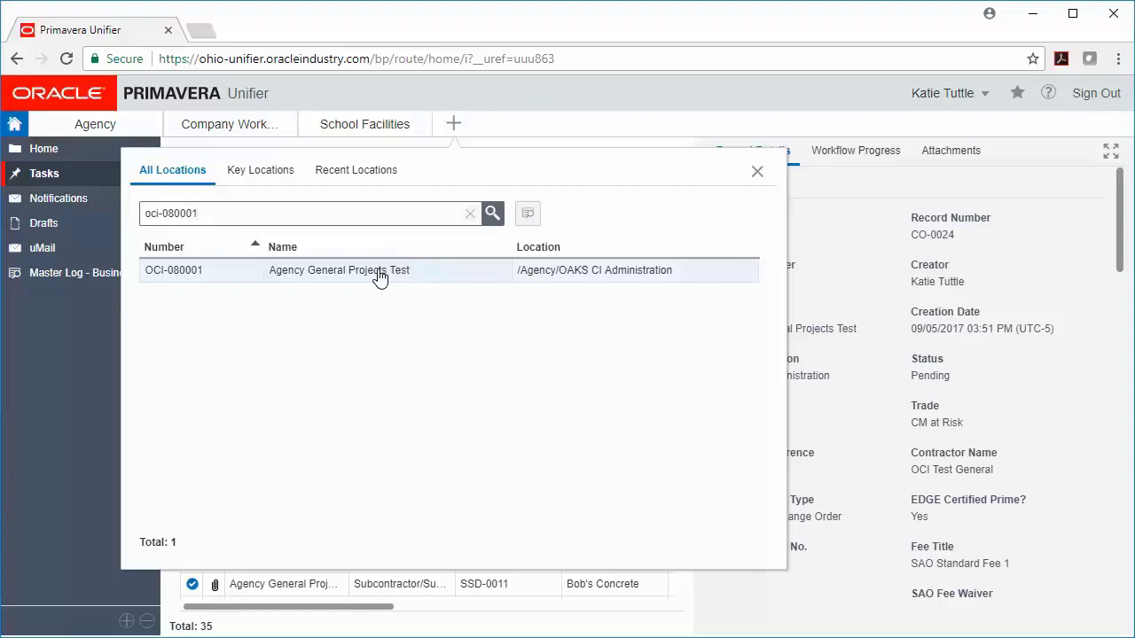
click(379, 277)
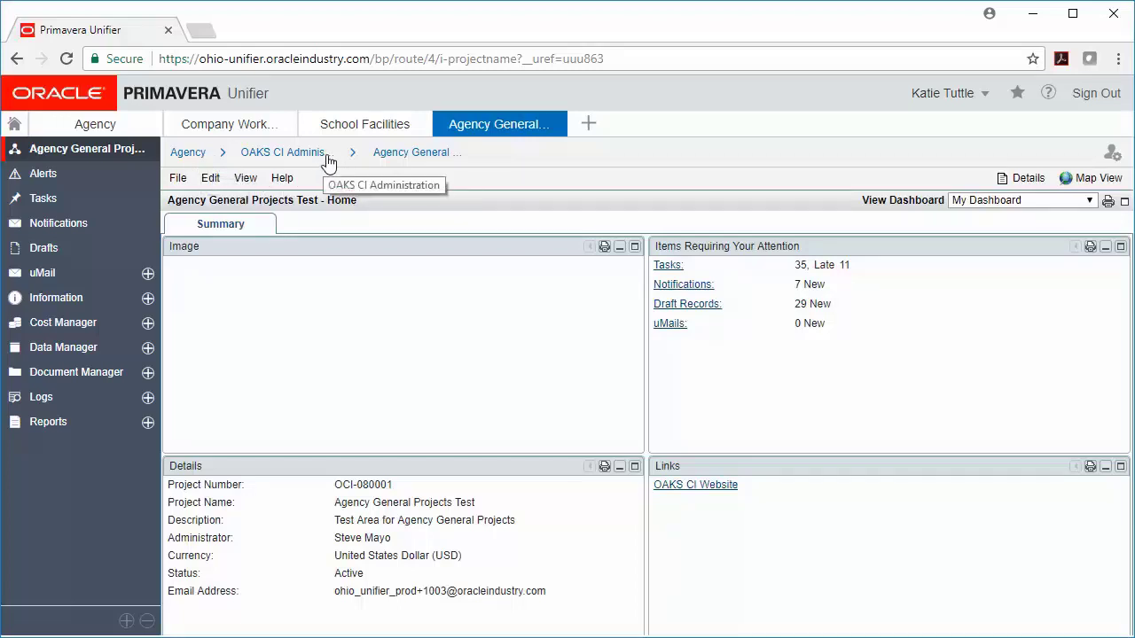
Pick Agency General Projects Test from the OAKS CI Administration breadcrumb menu.
click(355, 157)
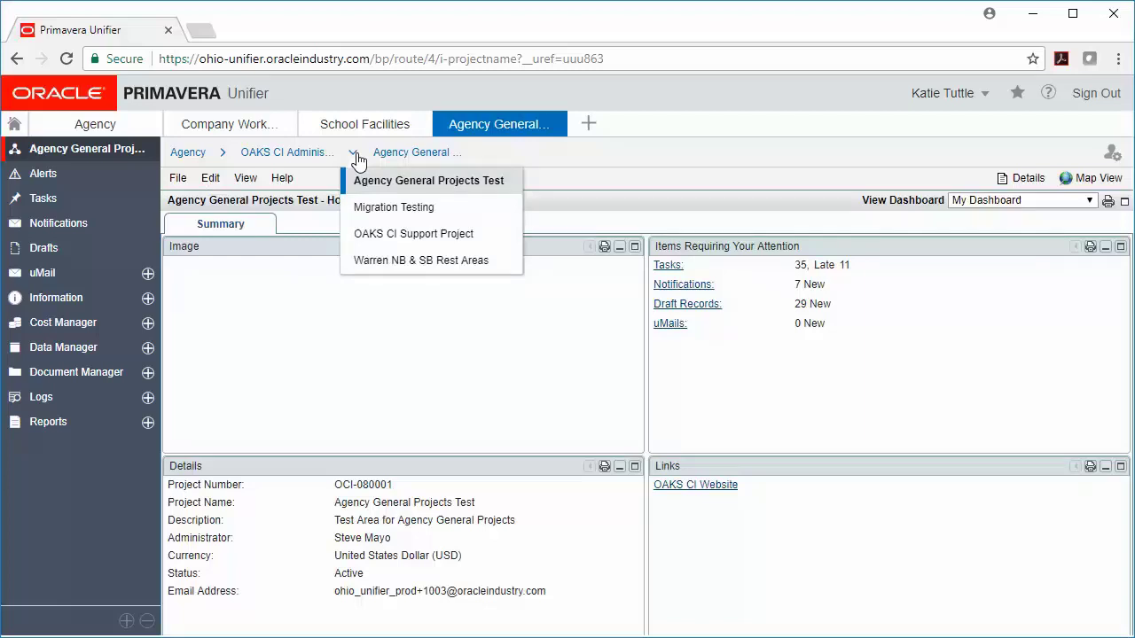
click(417, 180)
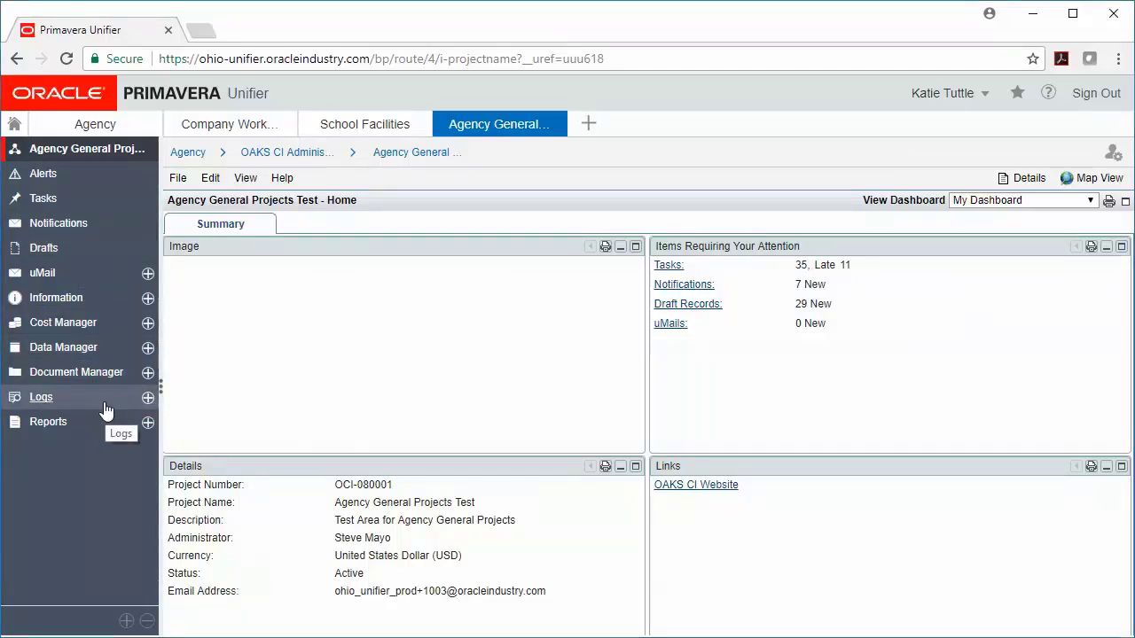
Show the project's Tasks in standard view and review change order CO-0024's record.
click(121, 208)
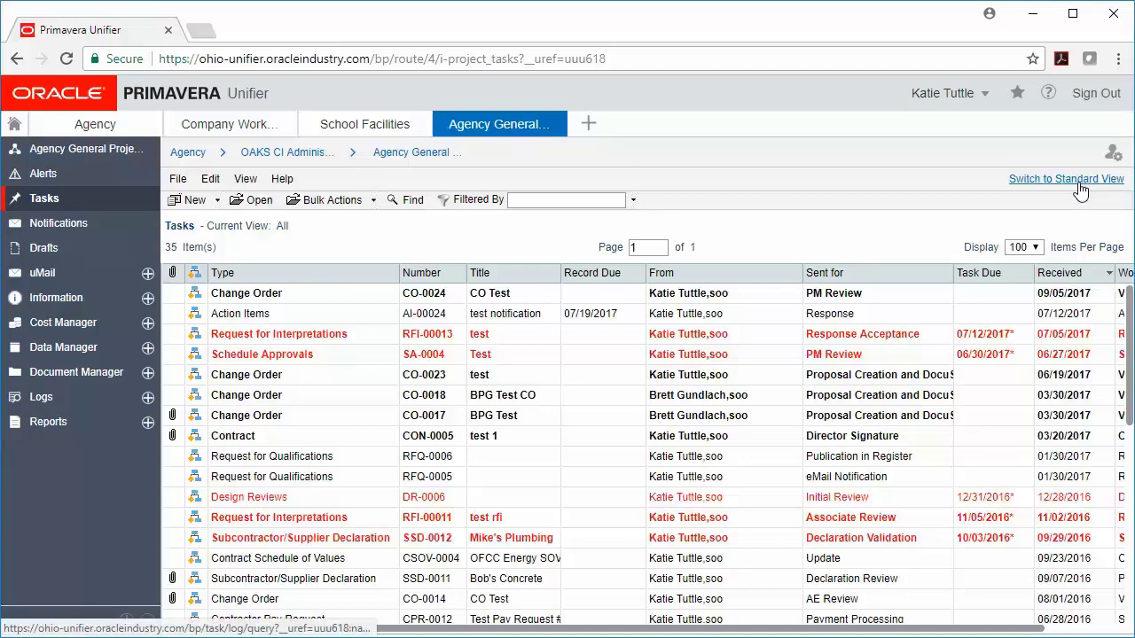
click(1078, 182)
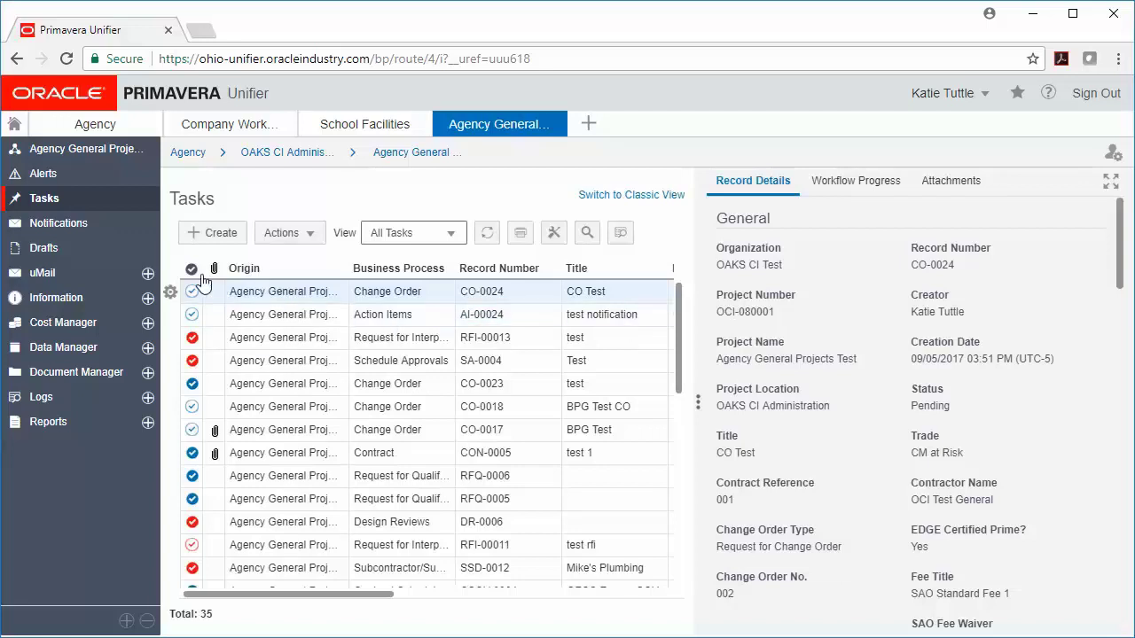
click(171, 292)
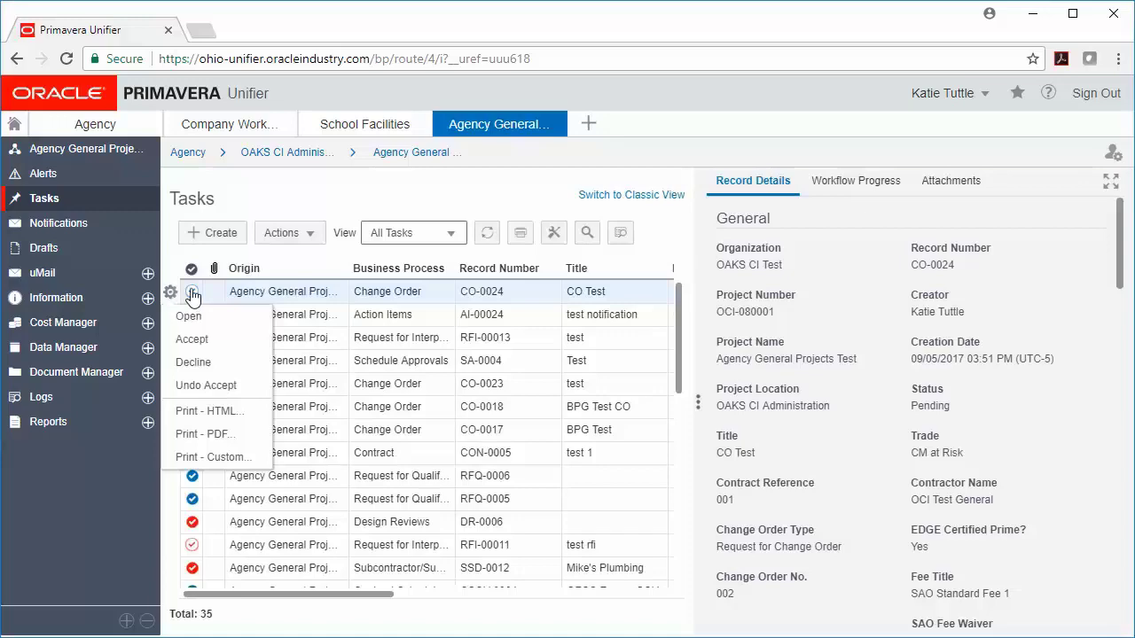
double_click(400, 301)
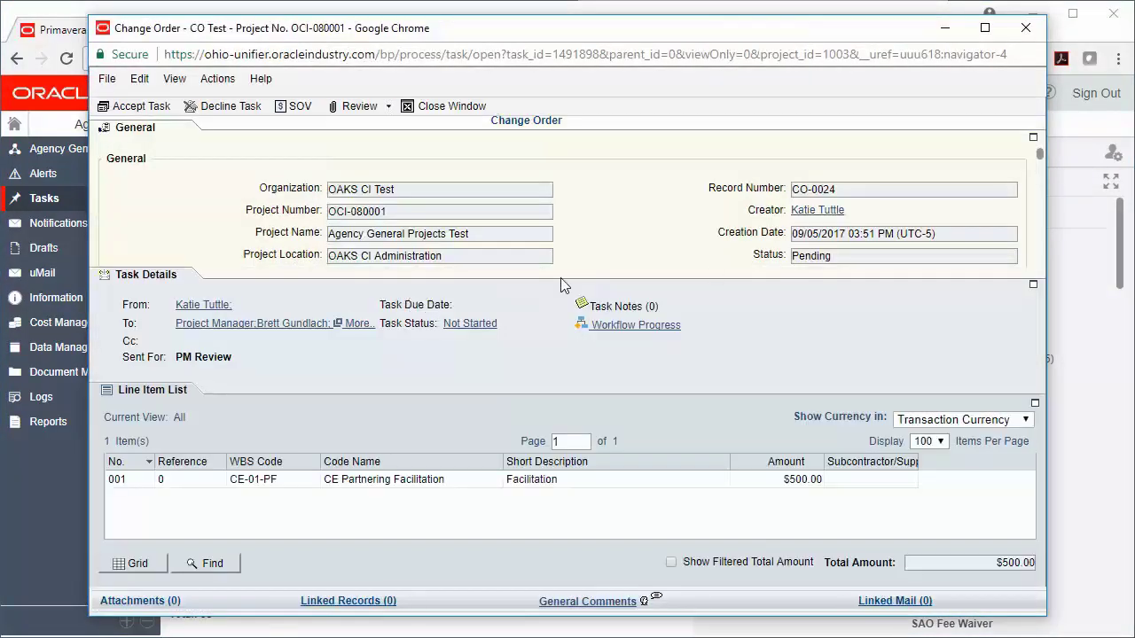
click(1025, 28)
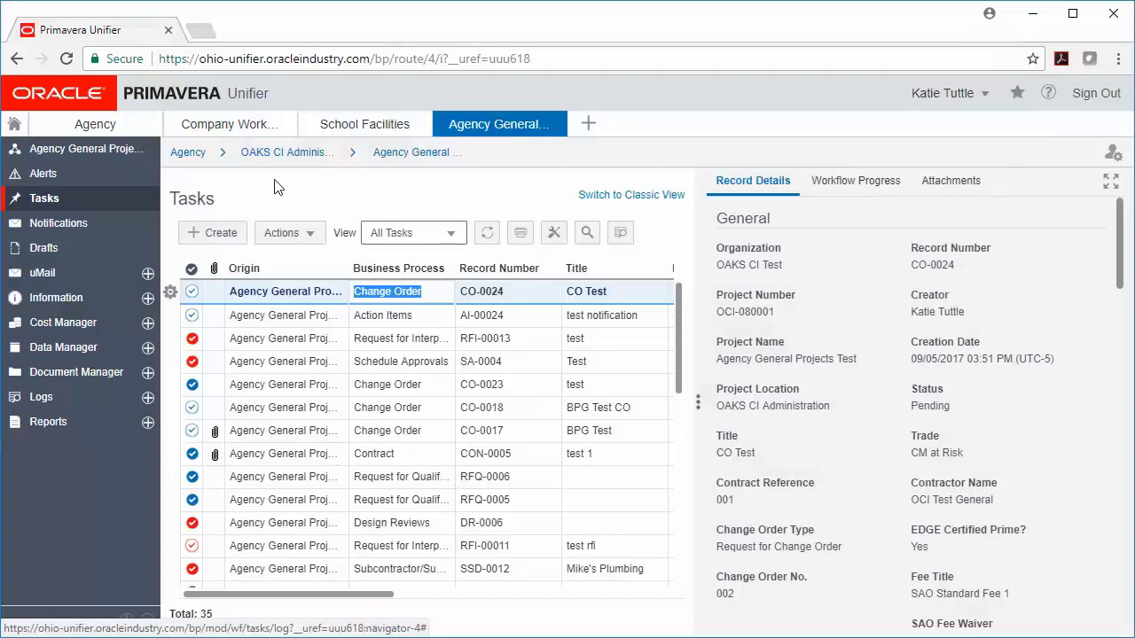
Open the project's Notifications log with its 8 items.
click(75, 227)
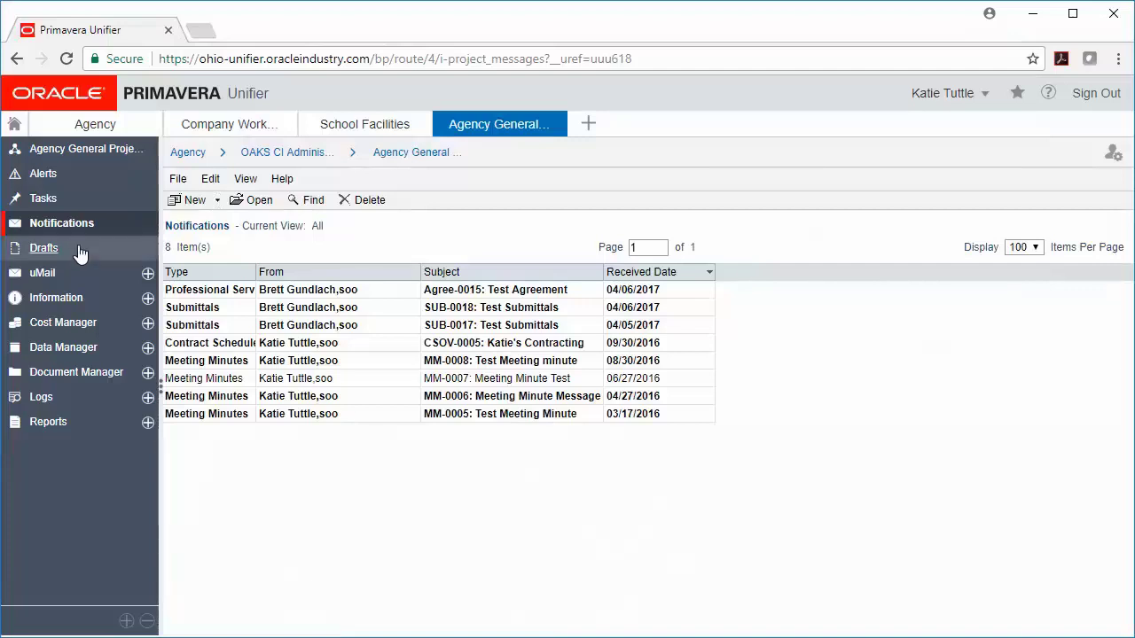
Open the project's Drafts log with its 29 saved records.
click(74, 255)
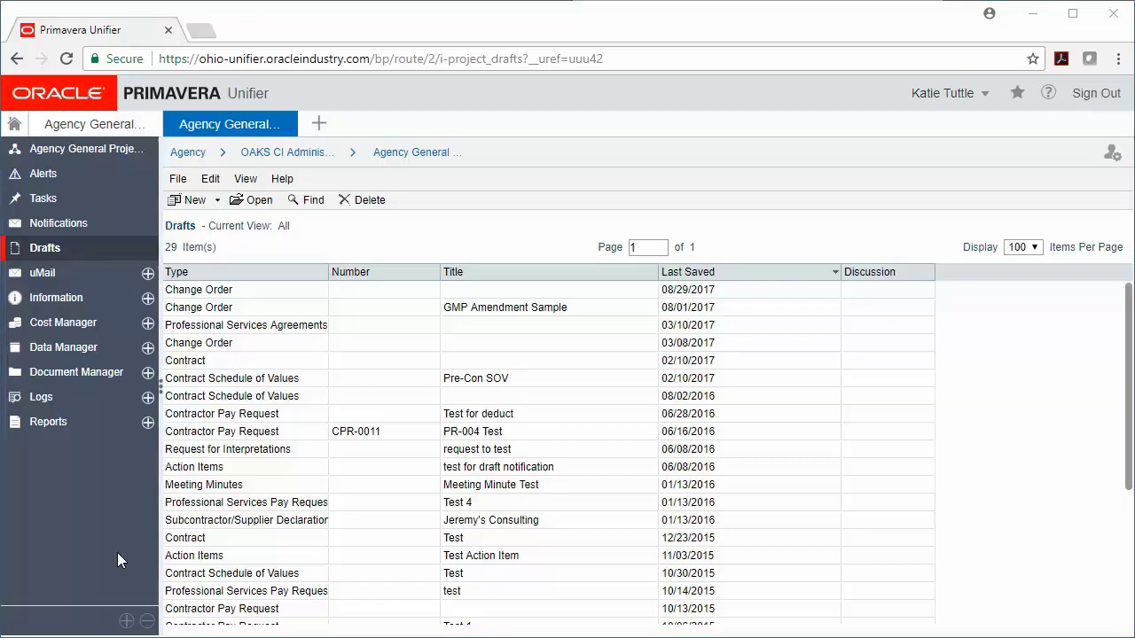
Show the Document Manager's Documents folder tree (116 files) in standard view.
click(105, 378)
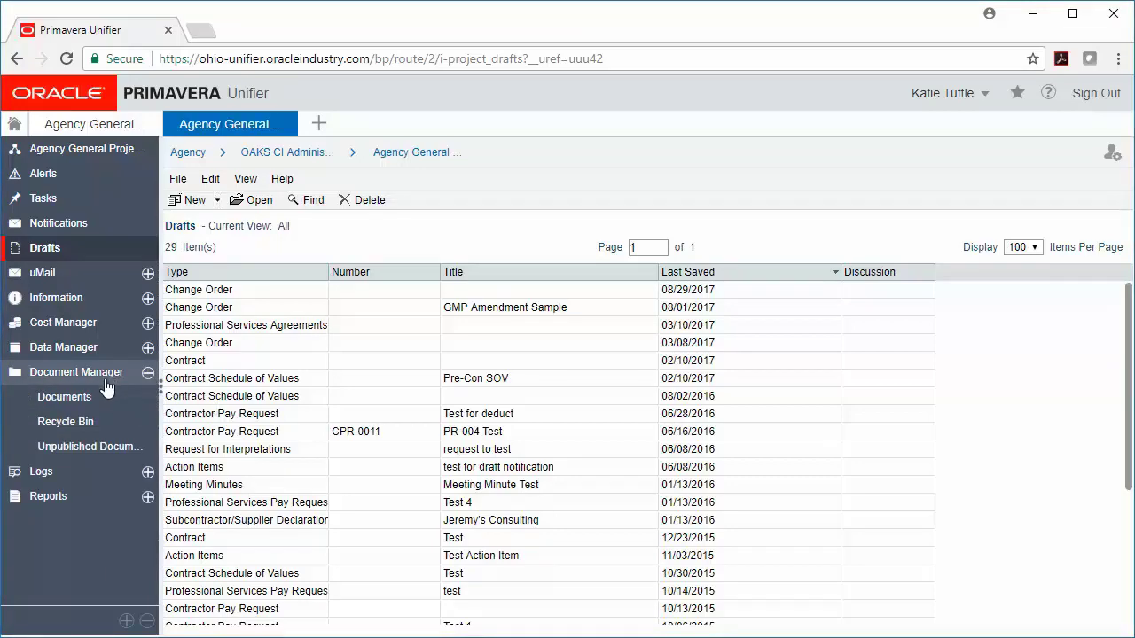
click(101, 396)
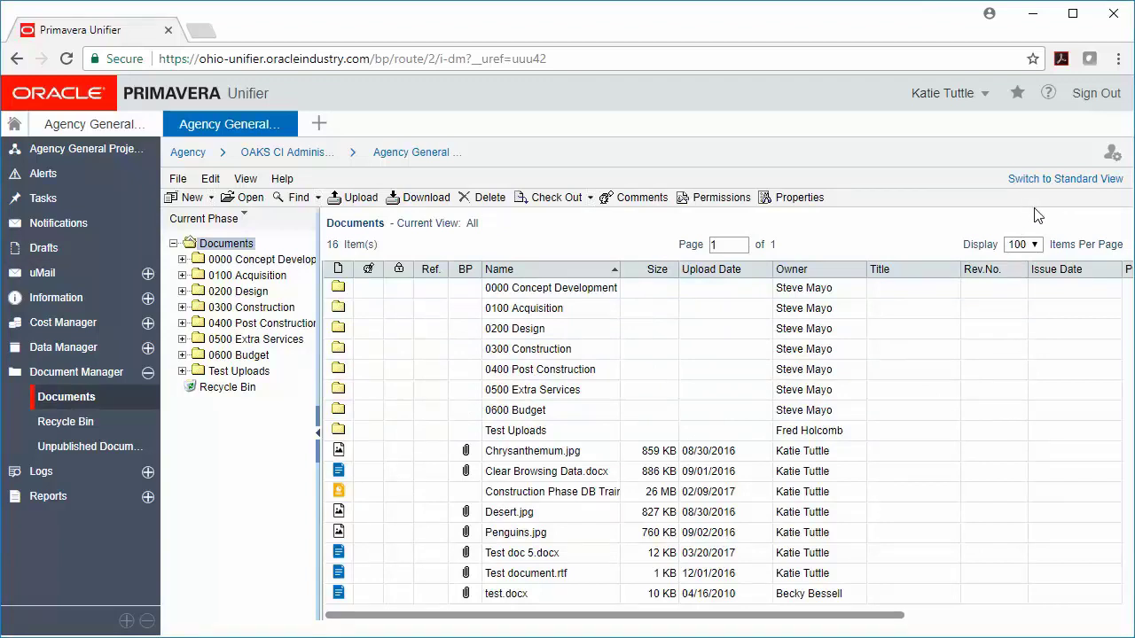
click(1074, 180)
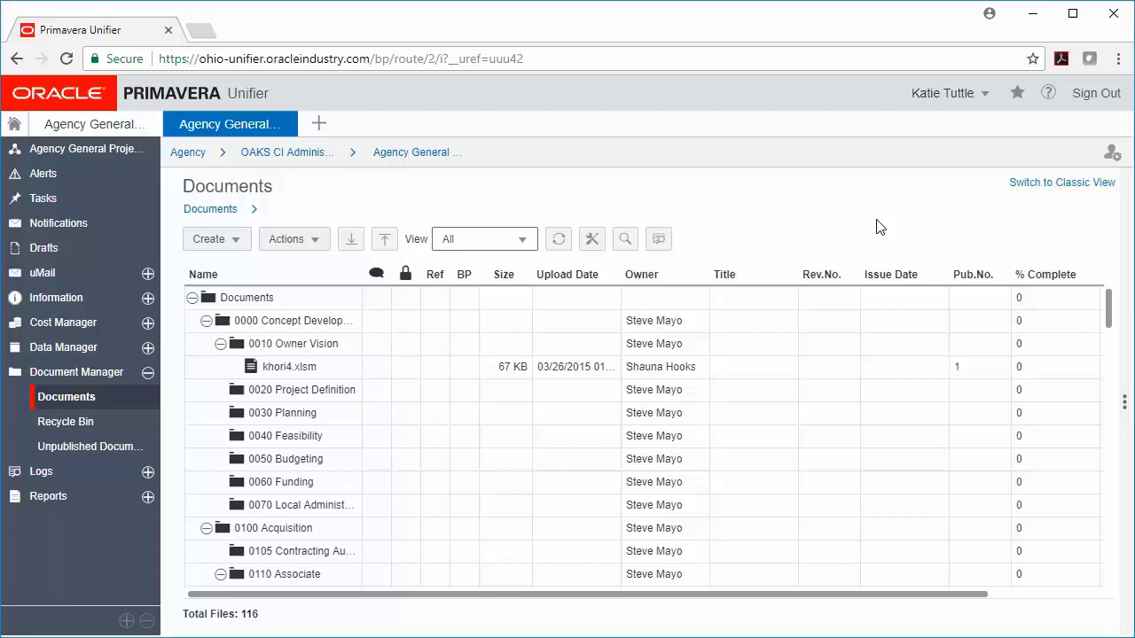
Open the Change Order log under Logs and switch it to standard view.
click(78, 477)
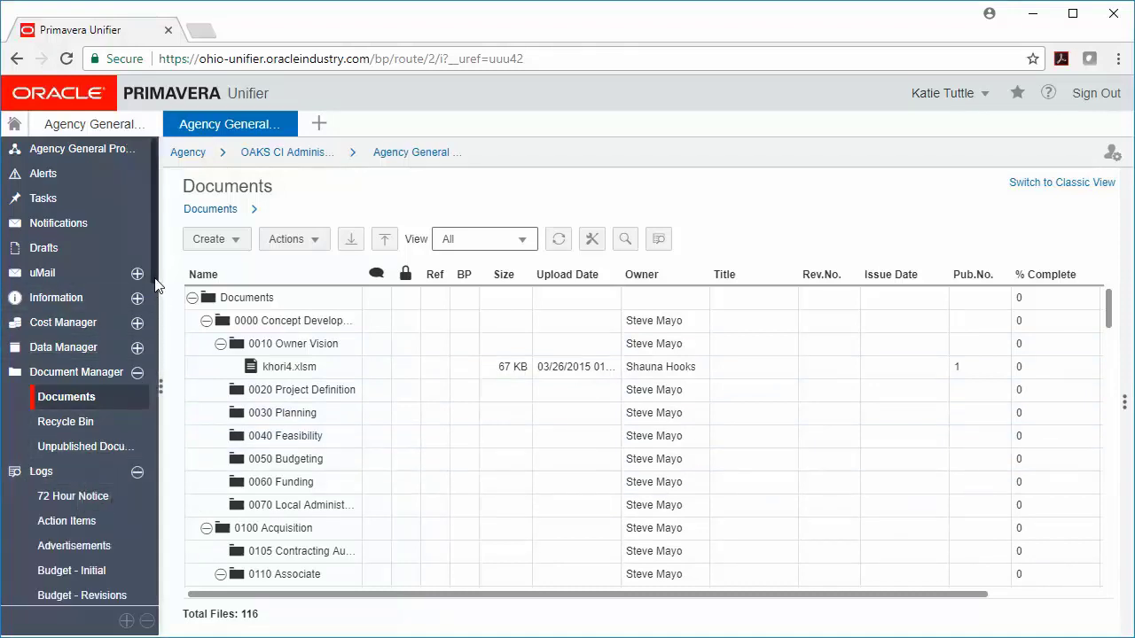
scroll(152, 355, down, 5)
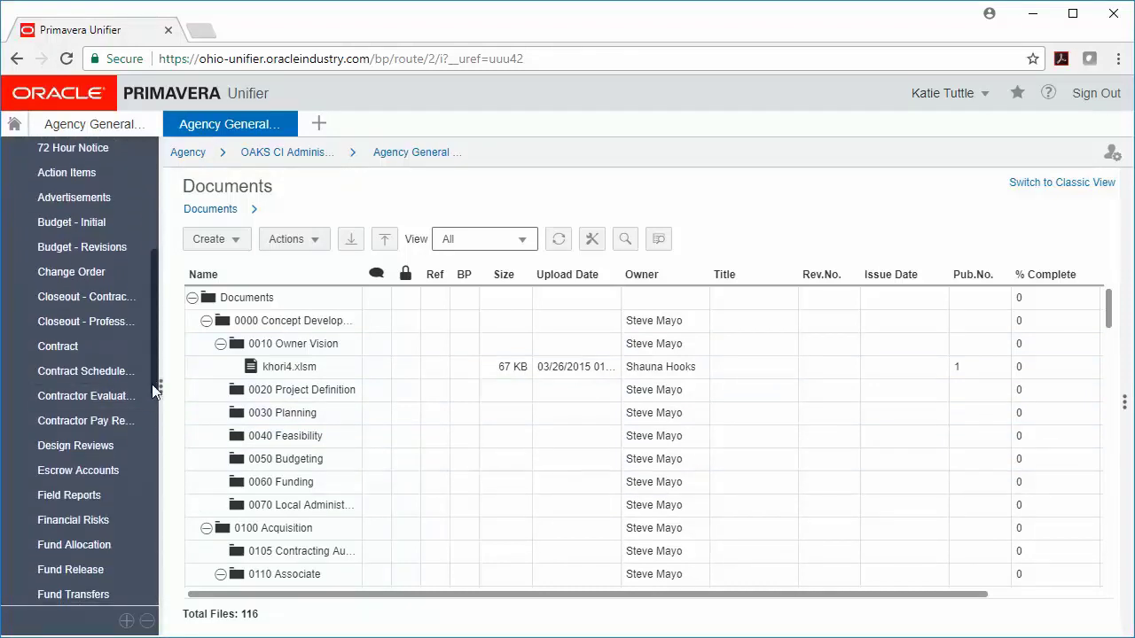
click(94, 273)
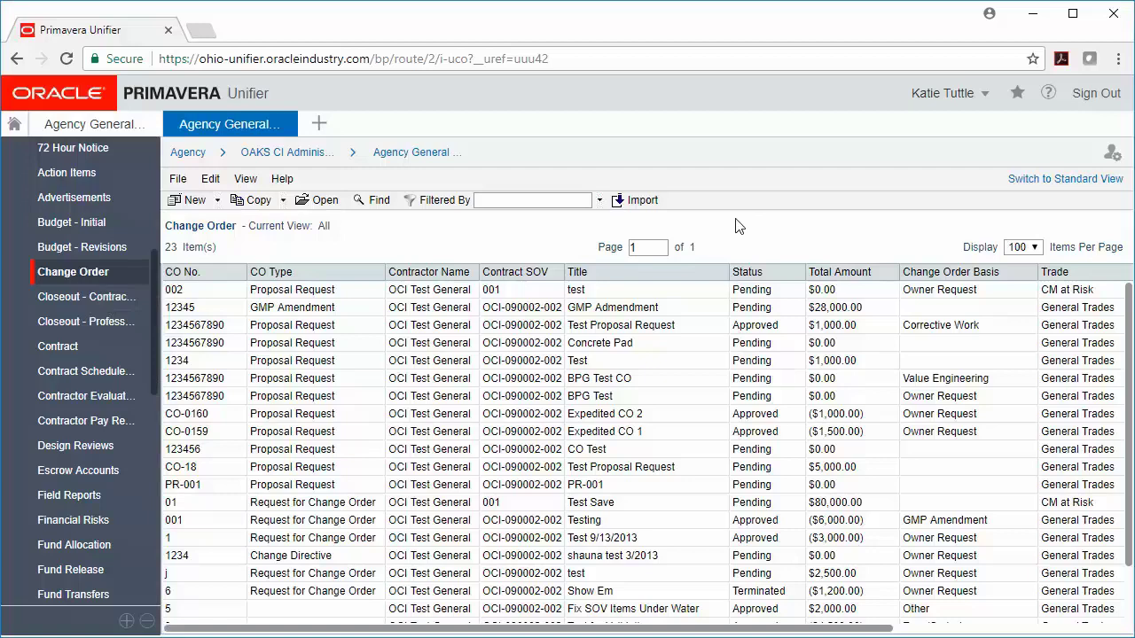
click(1069, 188)
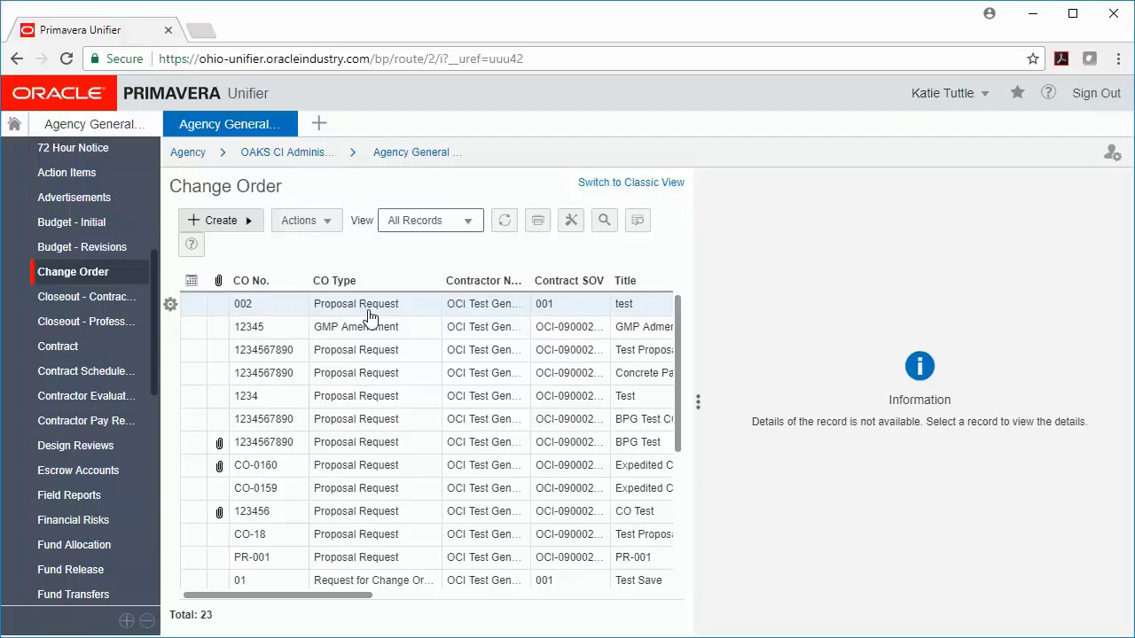
Show change order 002's record details (CO-0023, Pending, Proposal Request) and scroll down to its project and status fields.
click(369, 313)
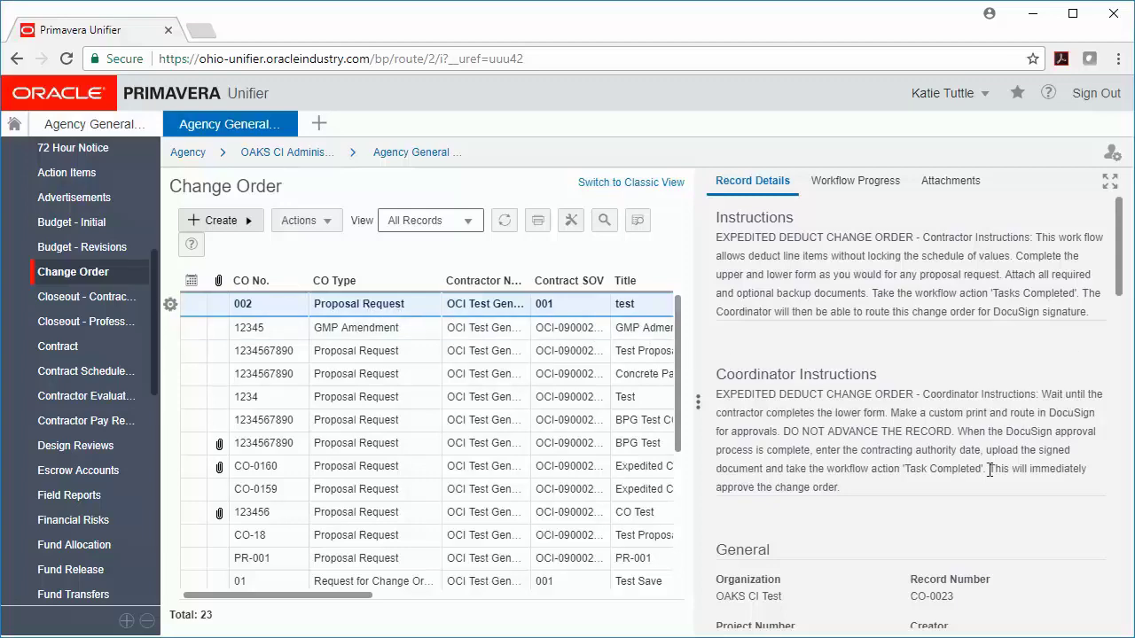
drag(1122, 284, 1122, 288)
drag(1122, 245, 1130, 347)
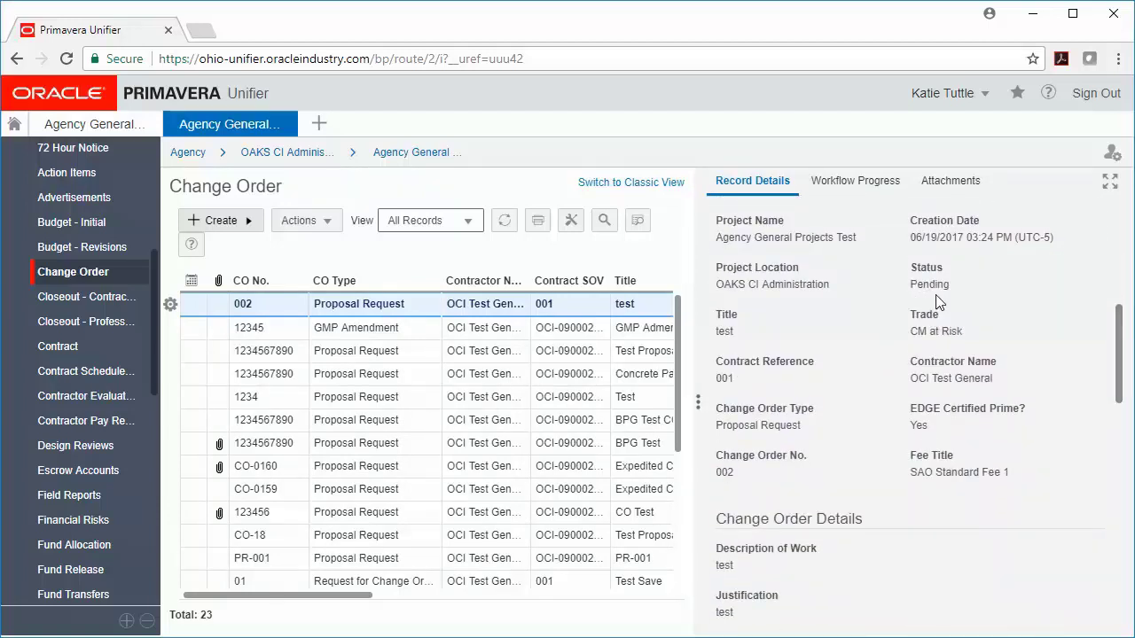
Show change order 002's workflow progress filtered to All Steps, including Update and End.
click(889, 192)
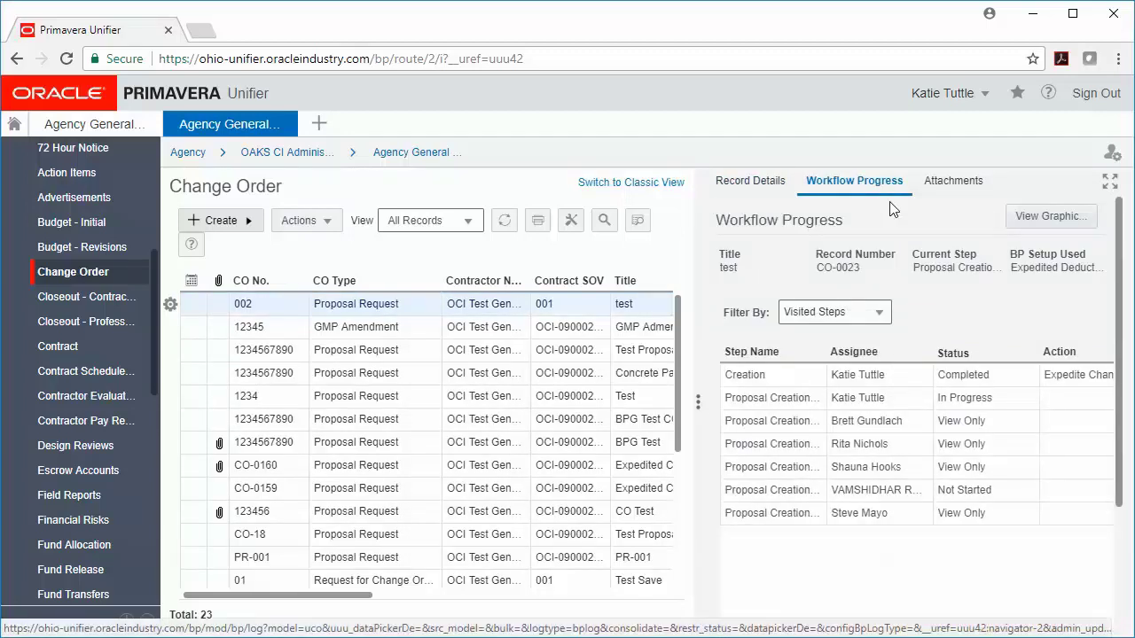
click(882, 311)
click(820, 358)
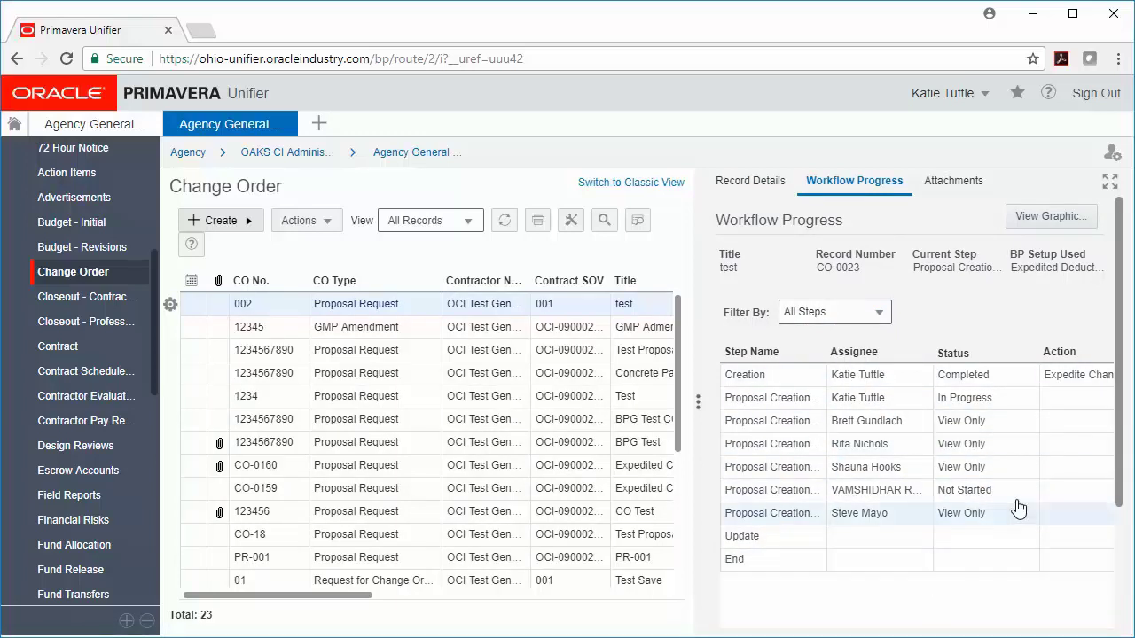
scroll(1122, 443, down, 3)
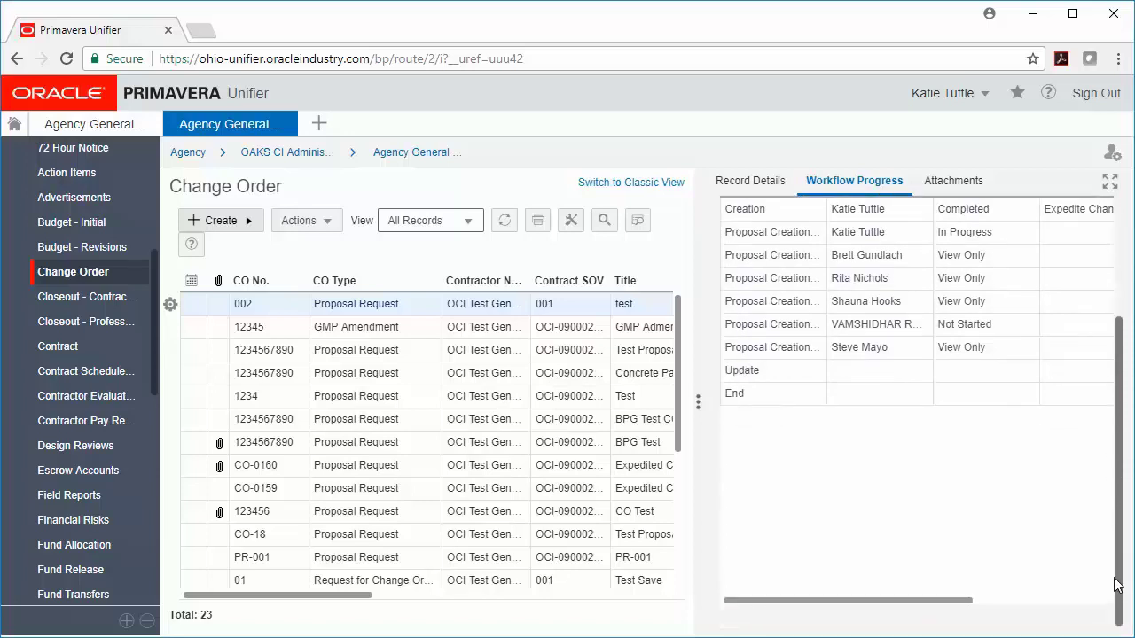
scroll(882, 602, up, 1)
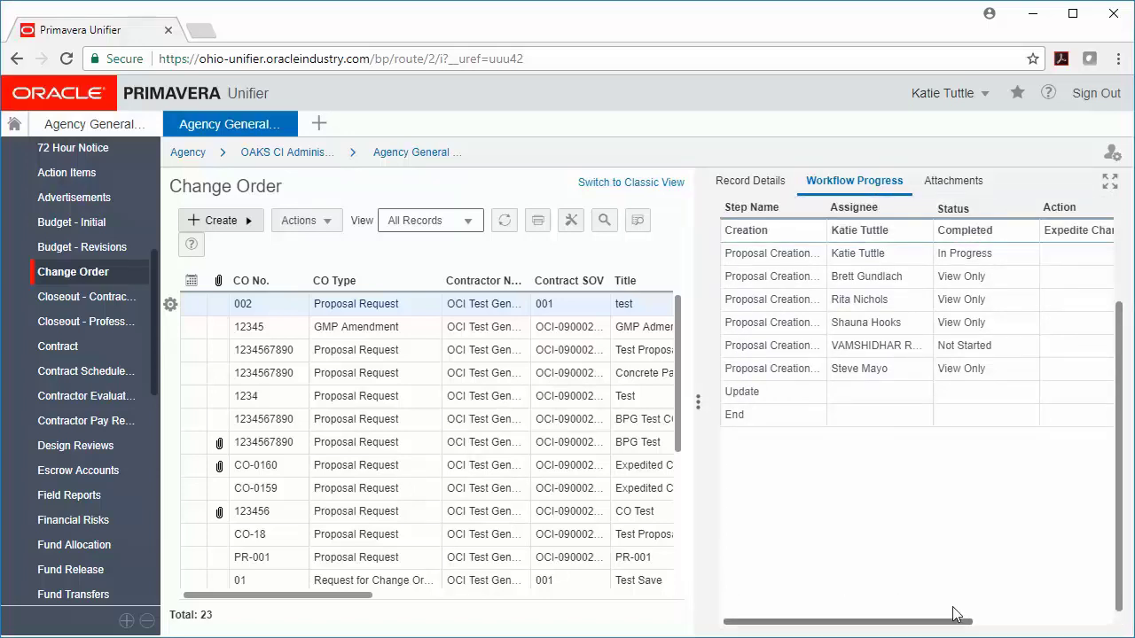
drag(919, 624, 1033, 626)
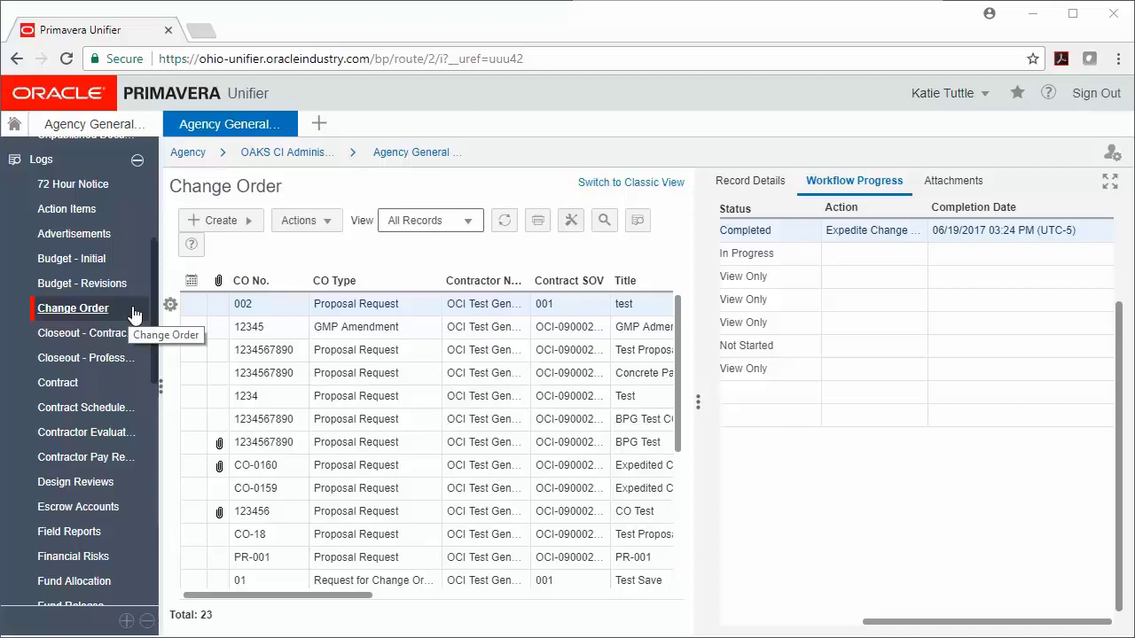
Create a new OFCC Request for Change Order v3.0 record for project OCI-080001.
click(244, 223)
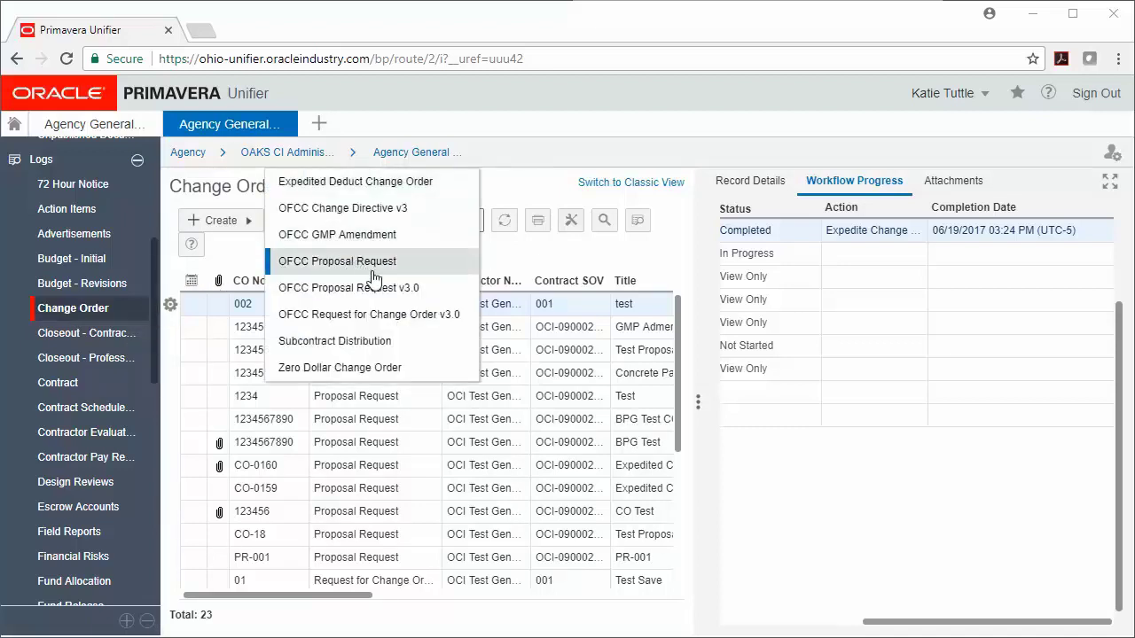
click(432, 315)
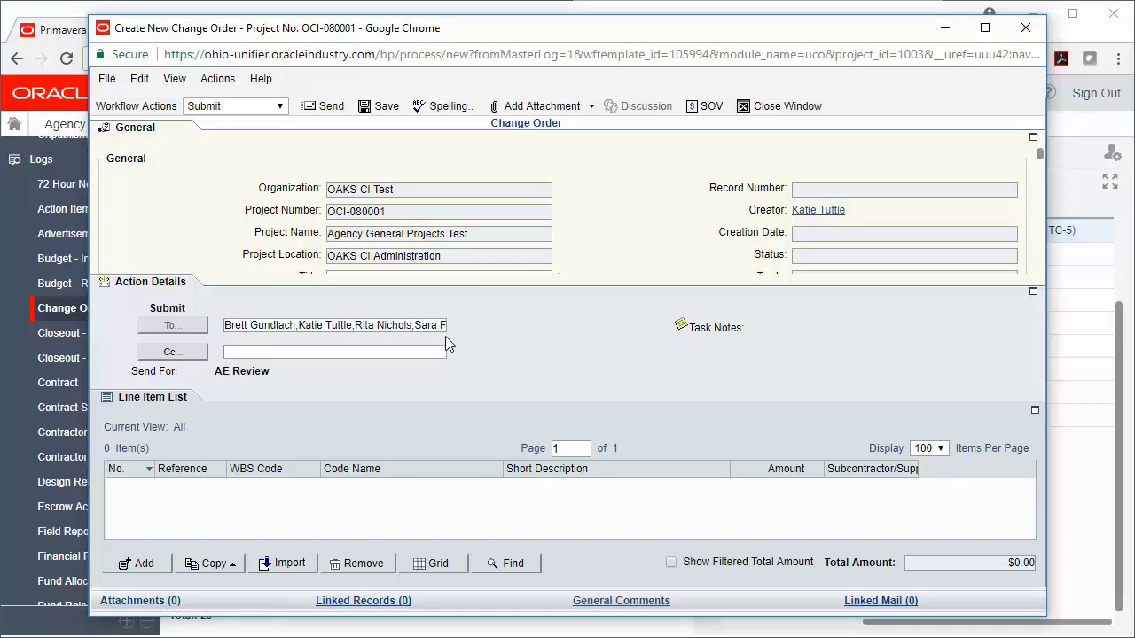
Look over the Action Details and Line Item List sections, then return to General's Title field.
click(182, 143)
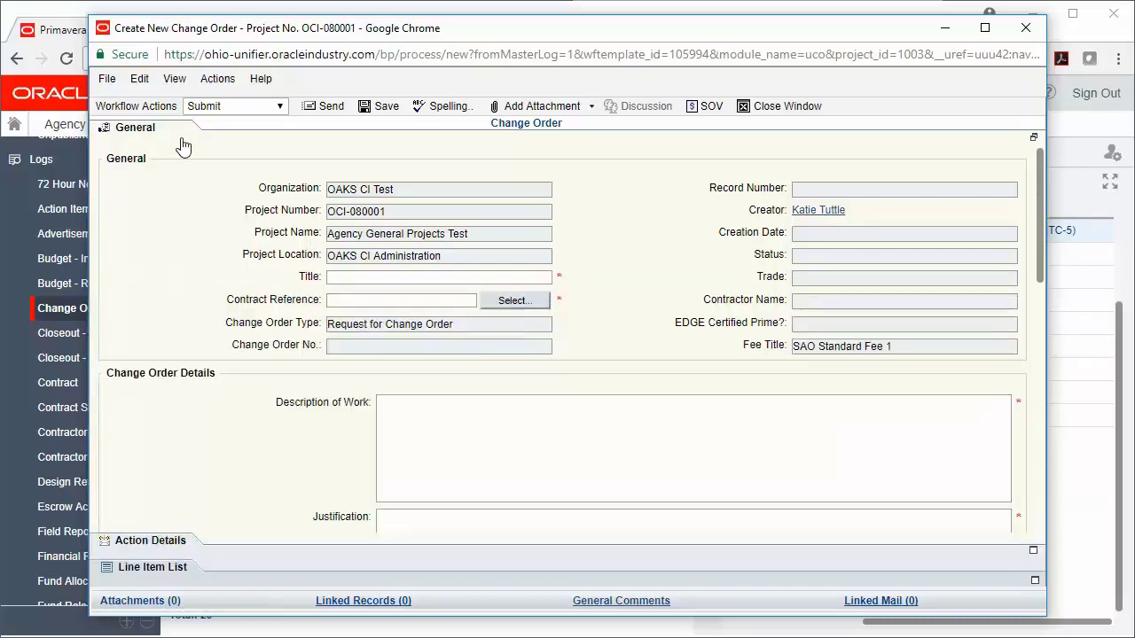
click(168, 543)
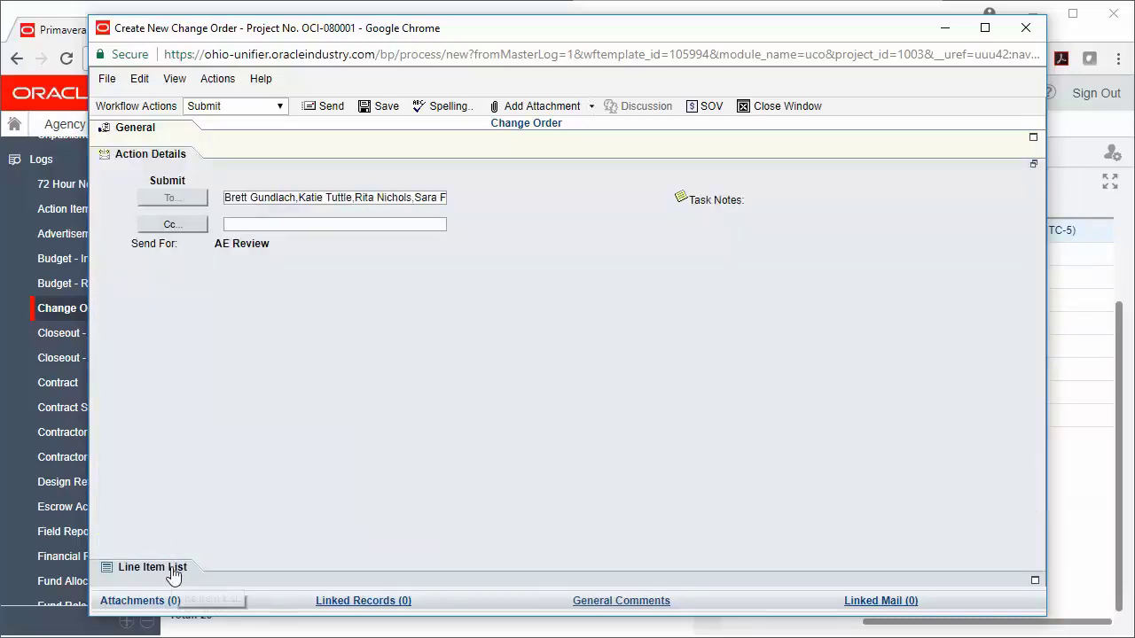
click(173, 570)
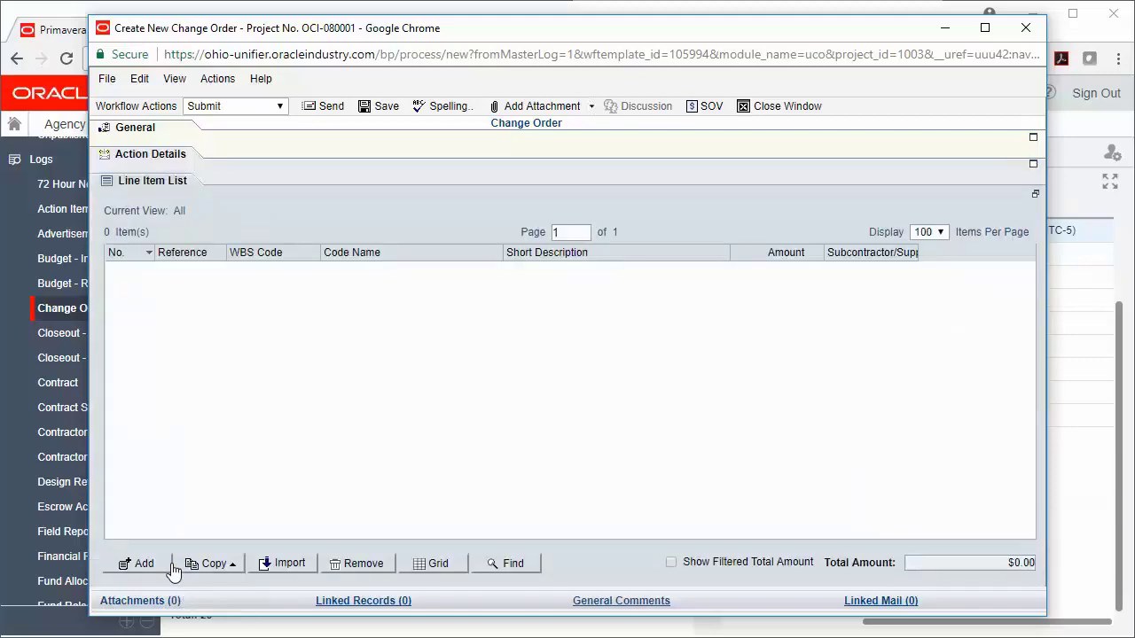
click(169, 133)
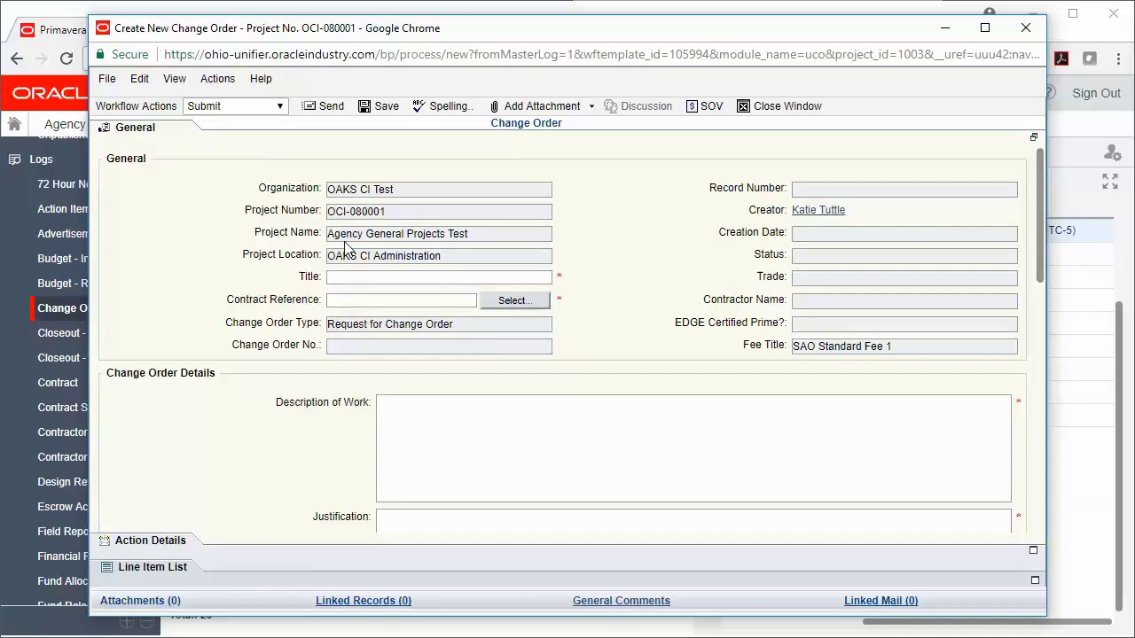
click(354, 277)
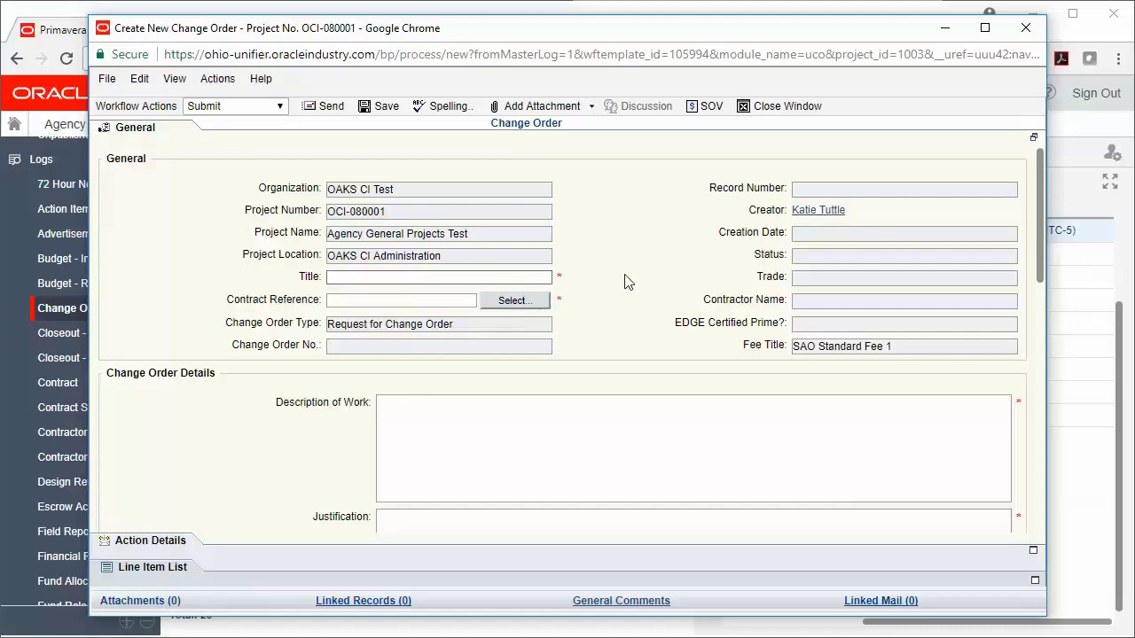
Finish the title and reference contract schedule of values 001.
text(est)
click(509, 300)
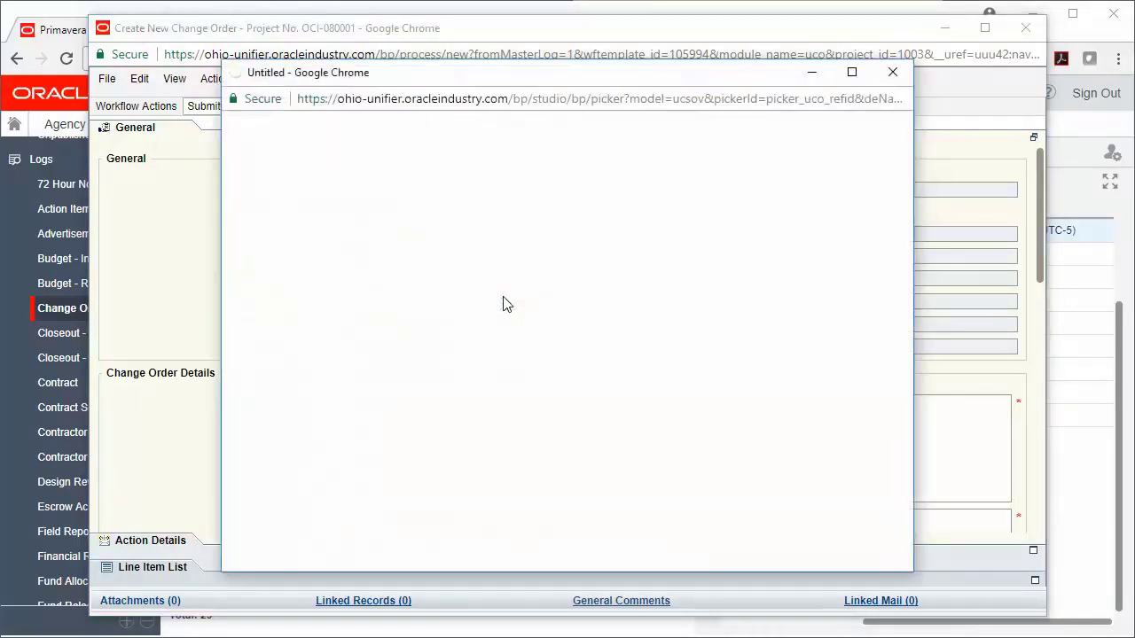
click(357, 253)
click(255, 142)
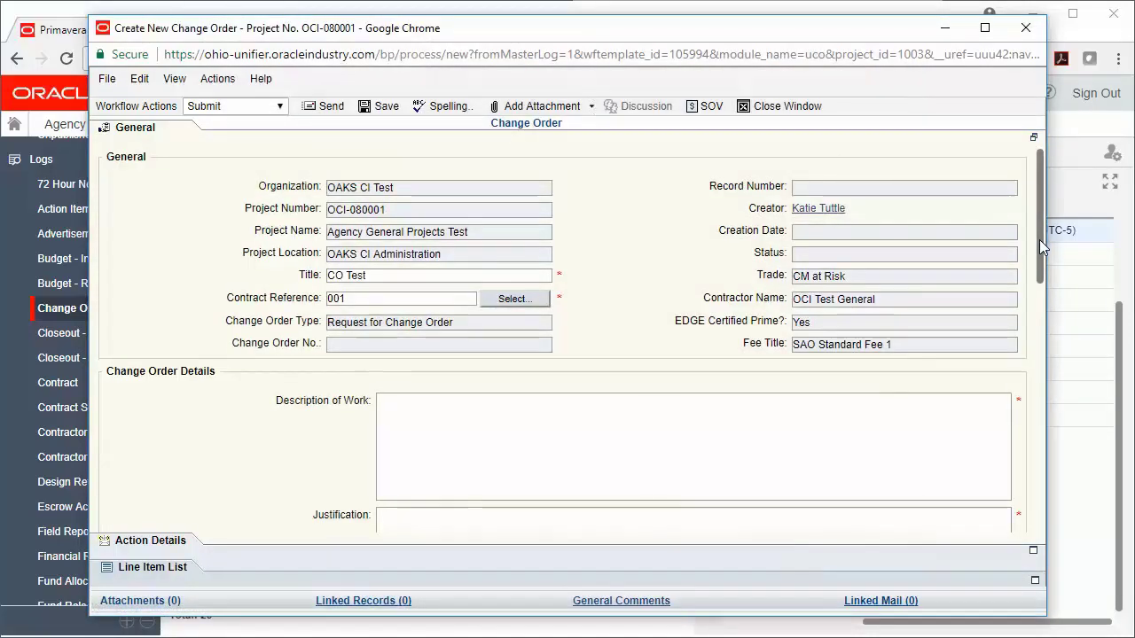
scroll(1038, 239, down, 2)
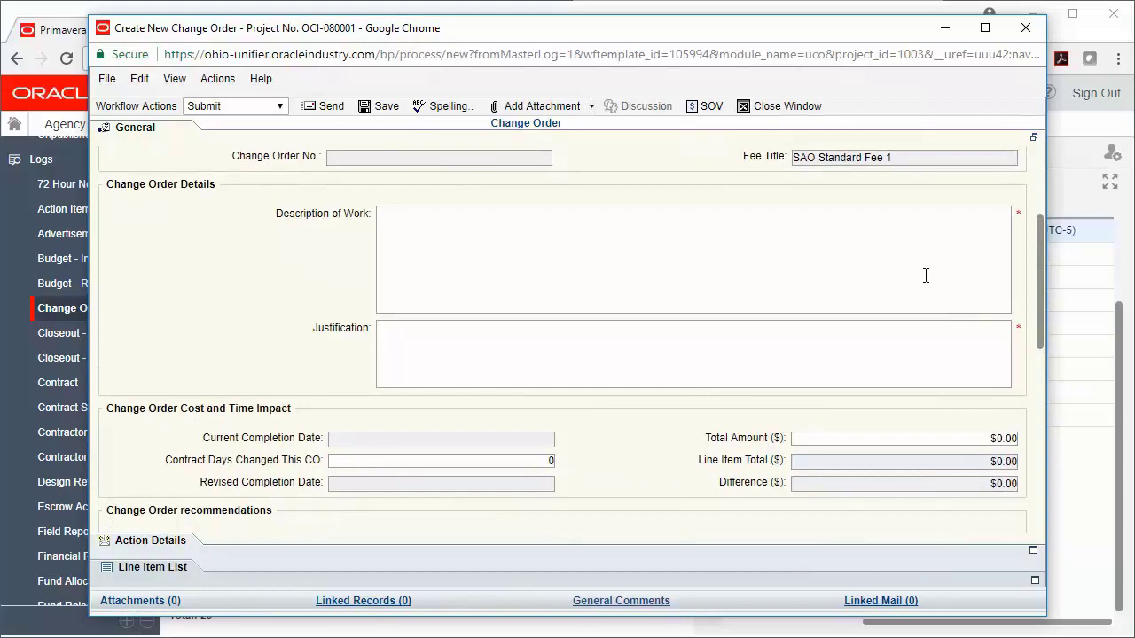
Enter 'Description' as the work description and 'Jusitficatio' as the justification.
click(925, 272)
text(De)
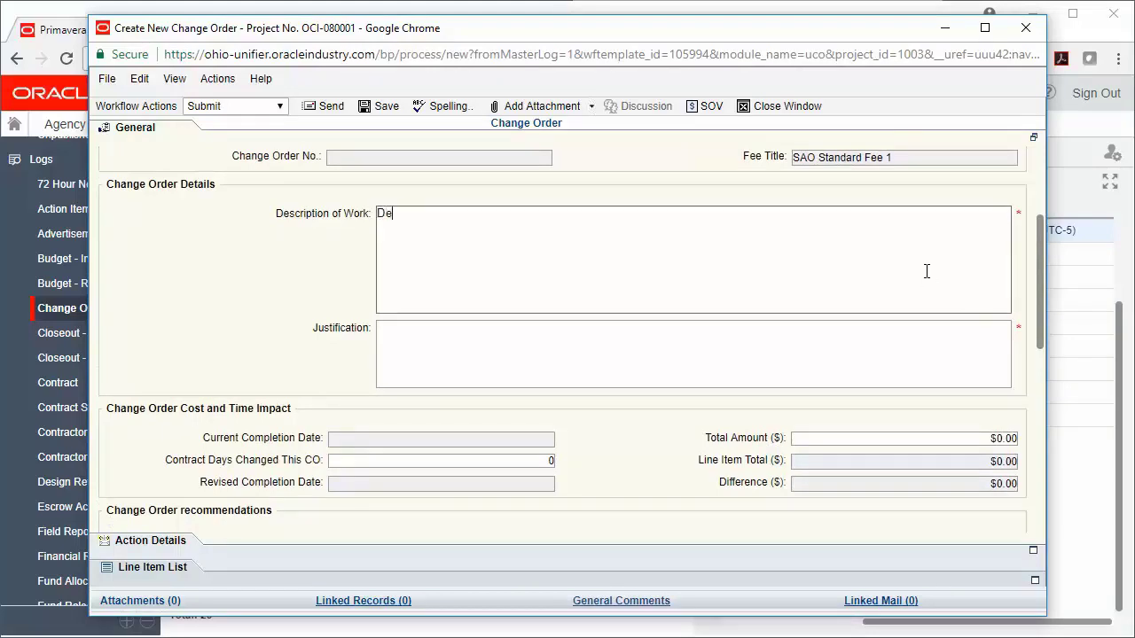
text(scription)
click(877, 364)
text(Jusit)
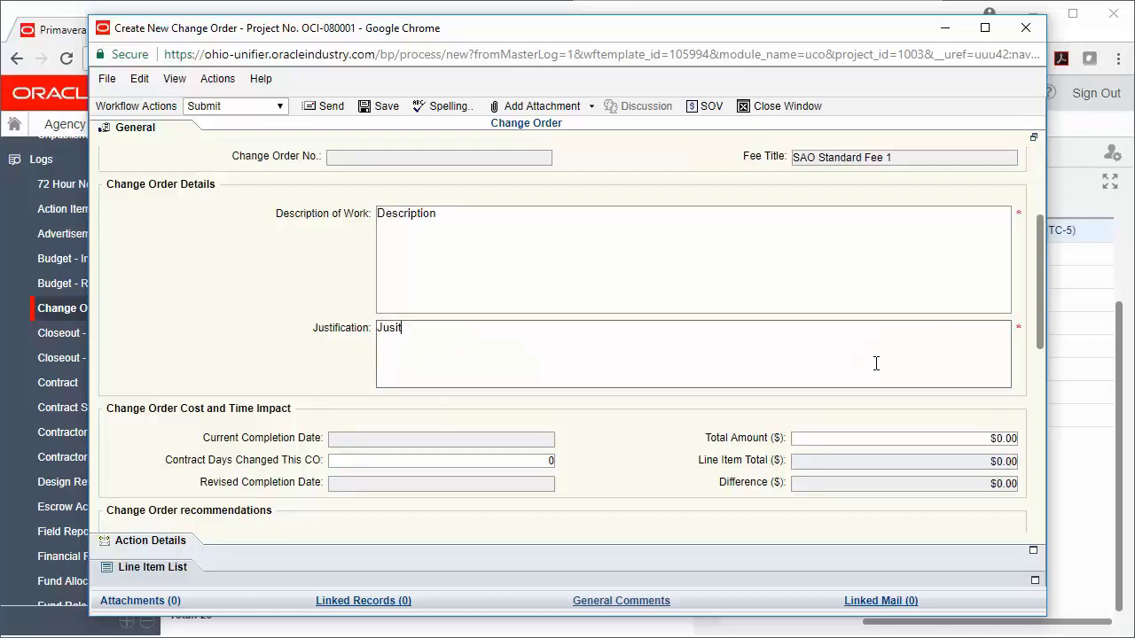
key(BackSpace)
key(BackSpace)
text(tification)
drag(1038, 345, 1038, 342)
Set the Total Amount to $500.00 and expand the Line Item List.
click(979, 437)
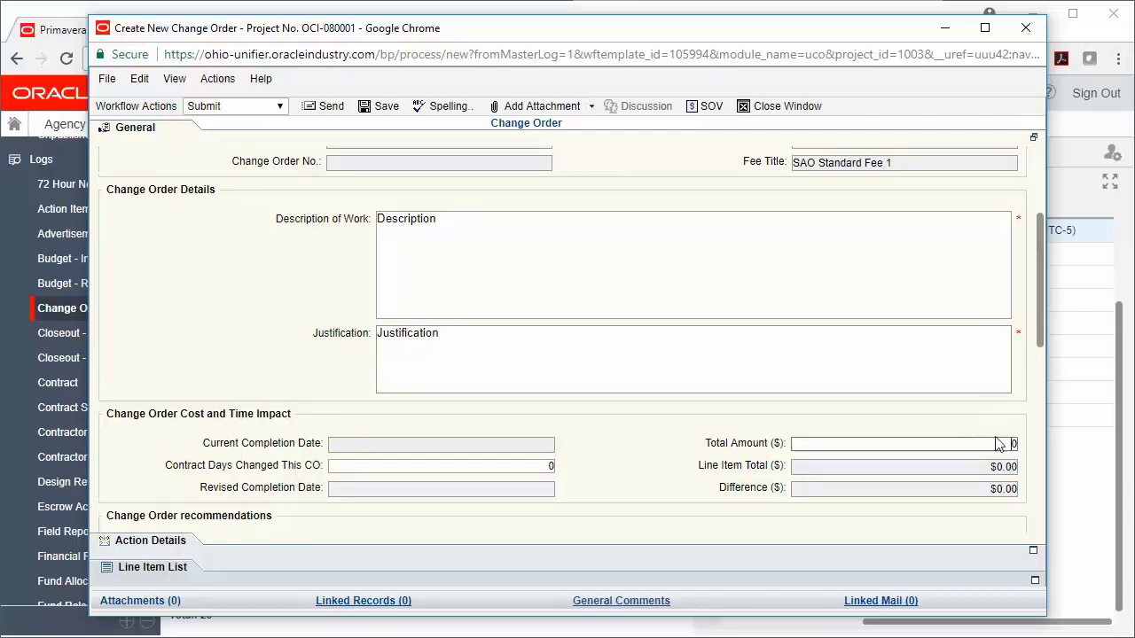
text(500)
click(948, 421)
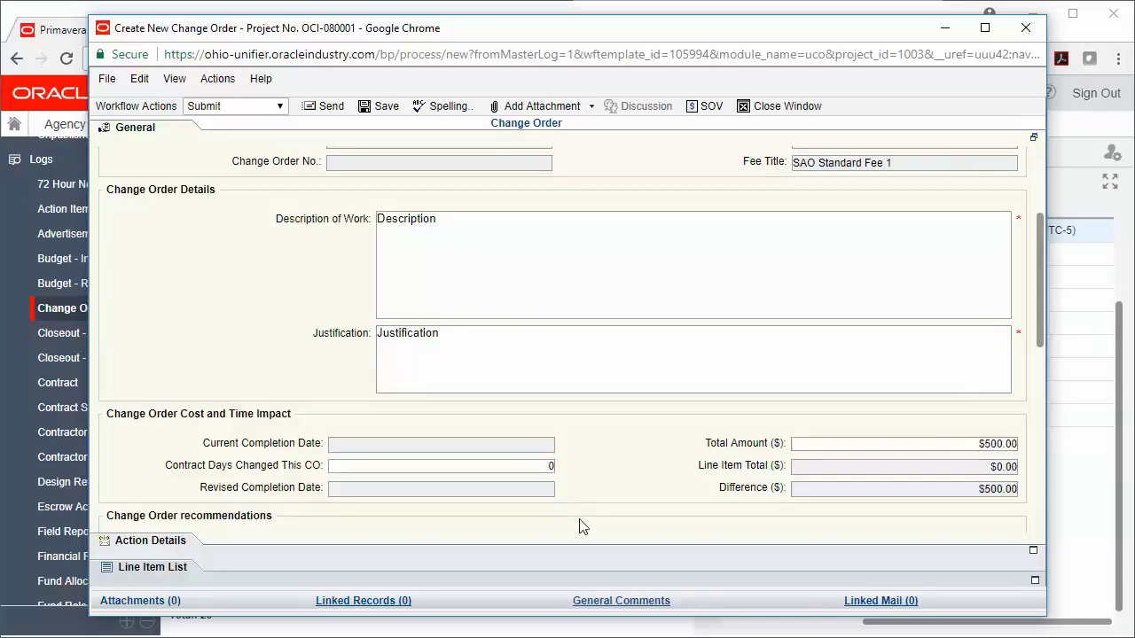
click(174, 567)
Add line item CE-01-PF Partnering Facilitation, short description 'Facilitation', amount $500.00, and save it.
click(142, 564)
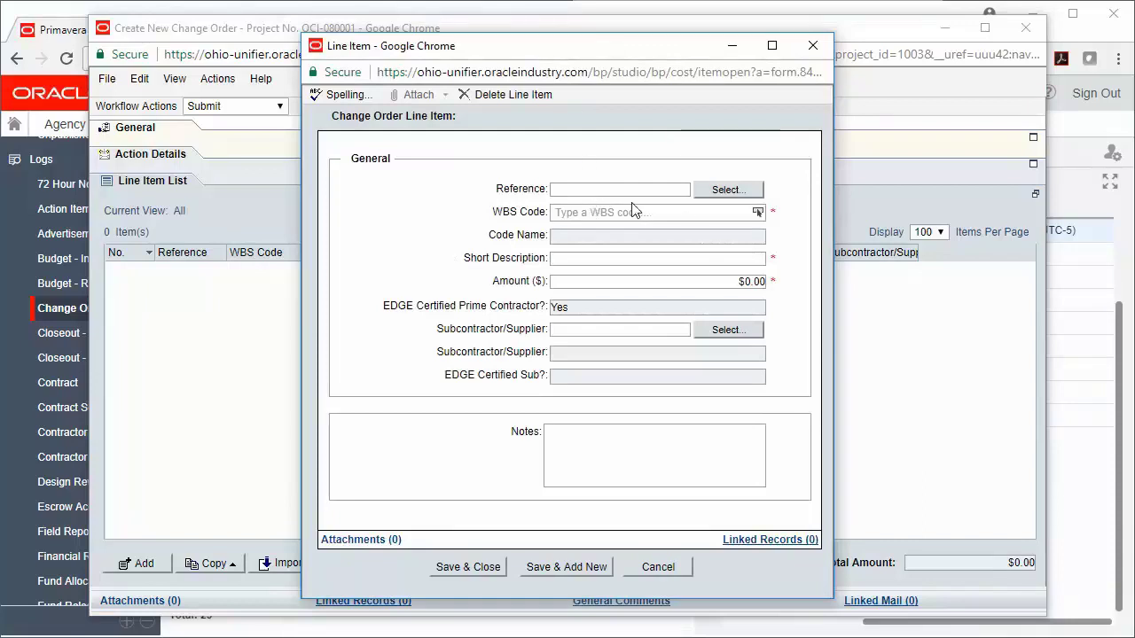
click(670, 211)
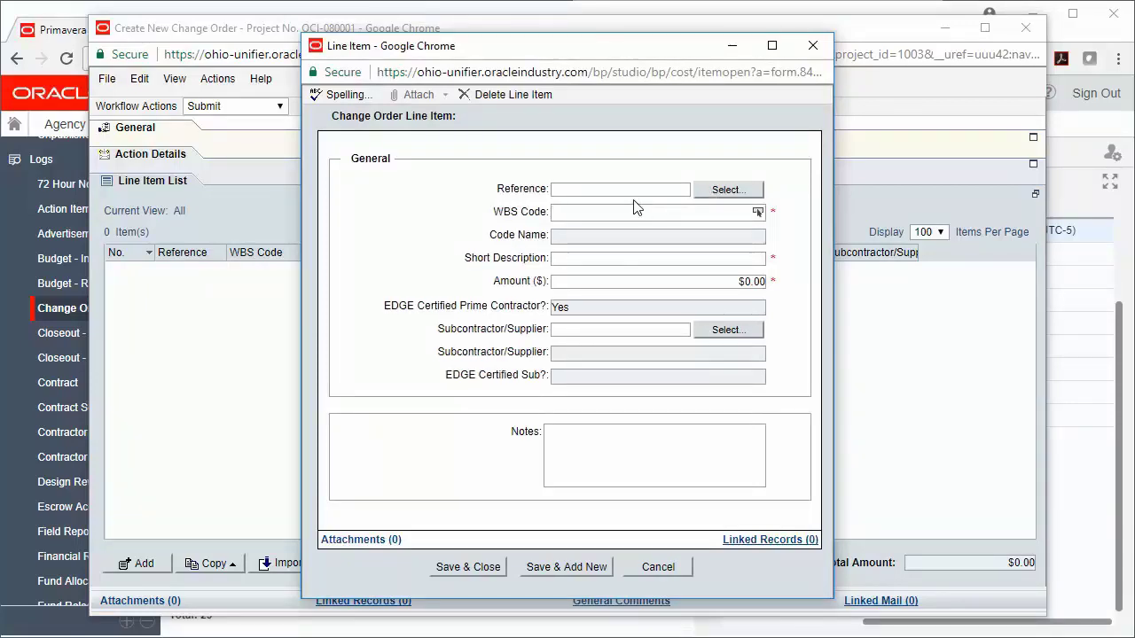
text(CE-)
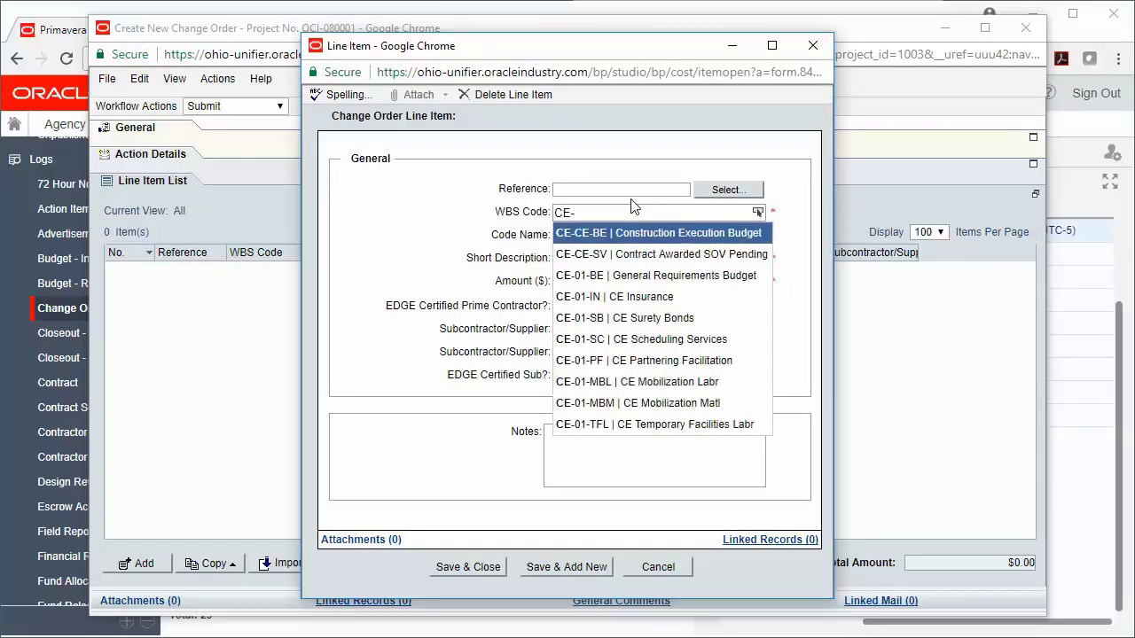
click(654, 363)
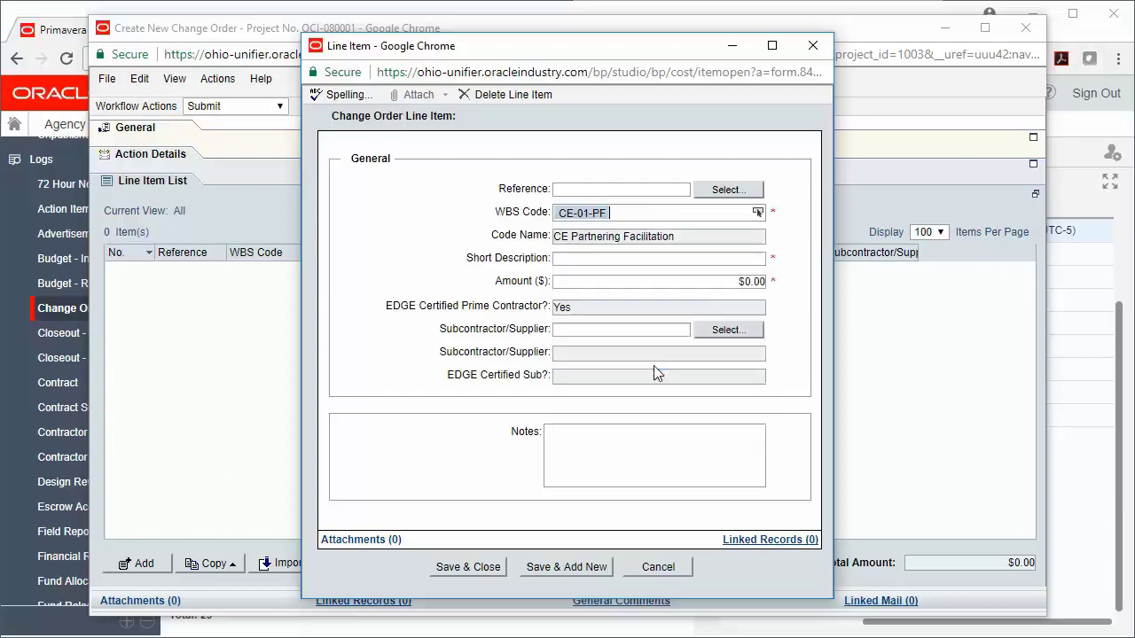
click(632, 258)
text(F)
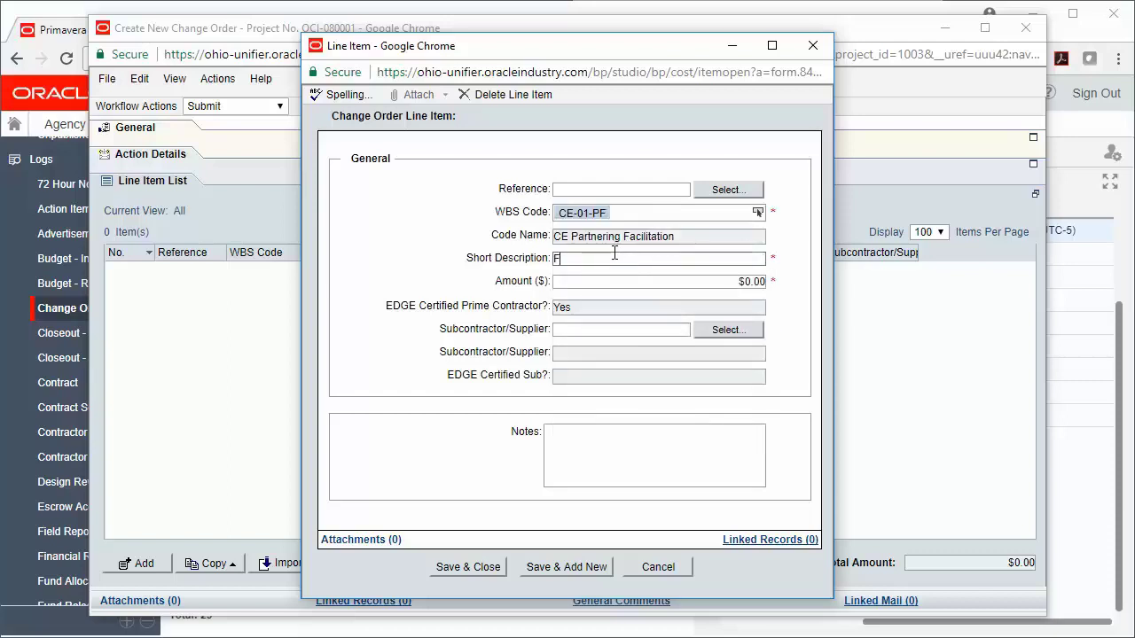
text(acilitation)
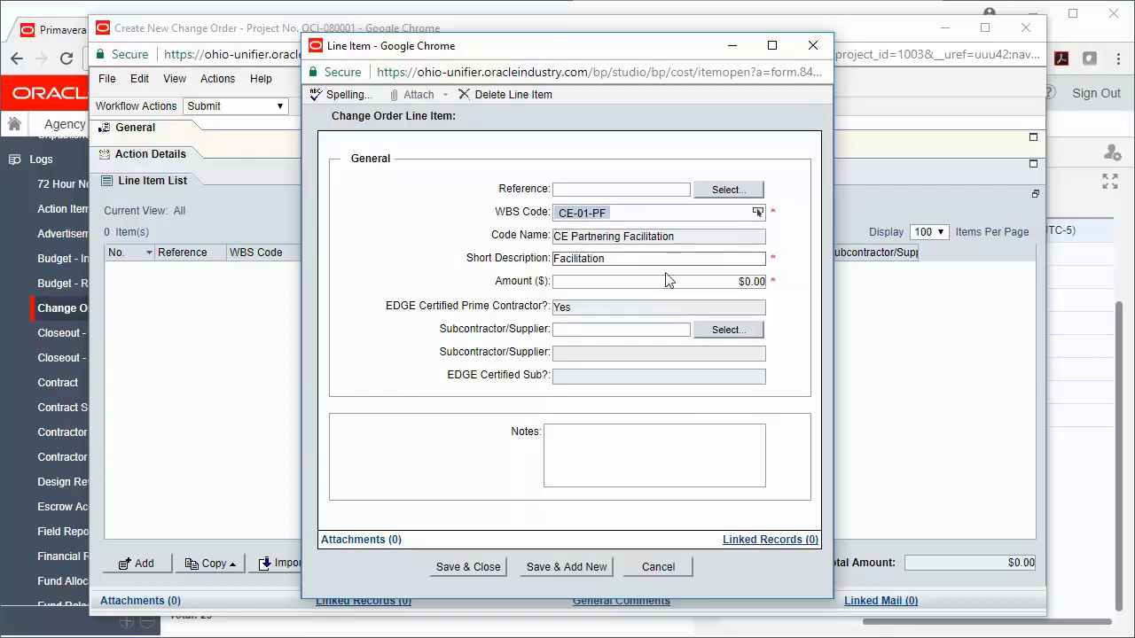
click(668, 280)
text(50)
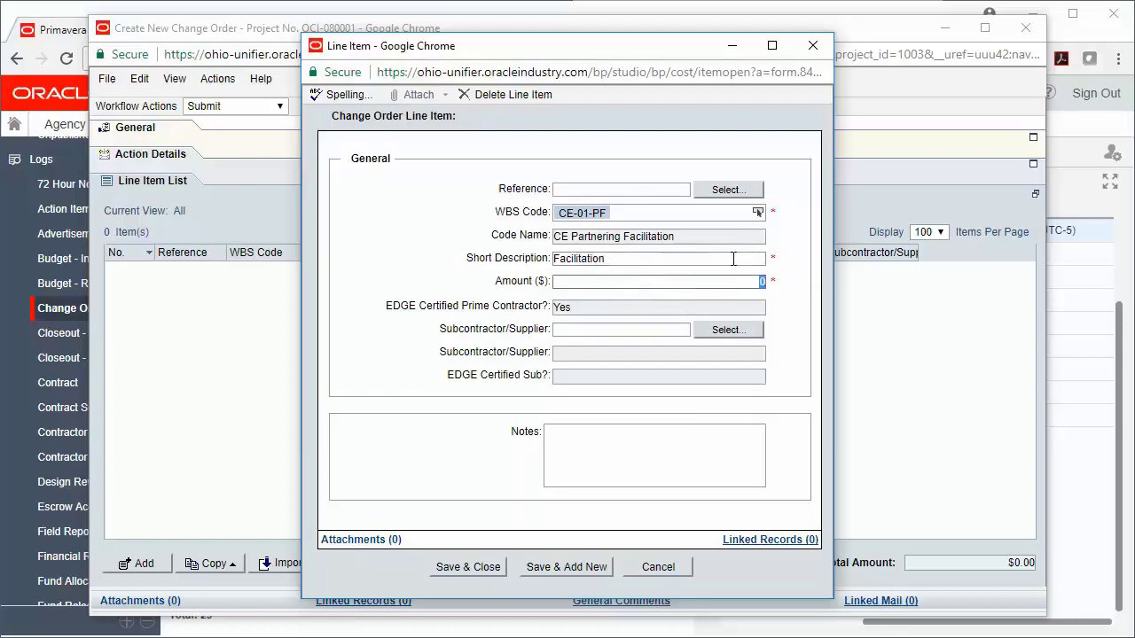
text(00)
key(BackSpace)
click(490, 572)
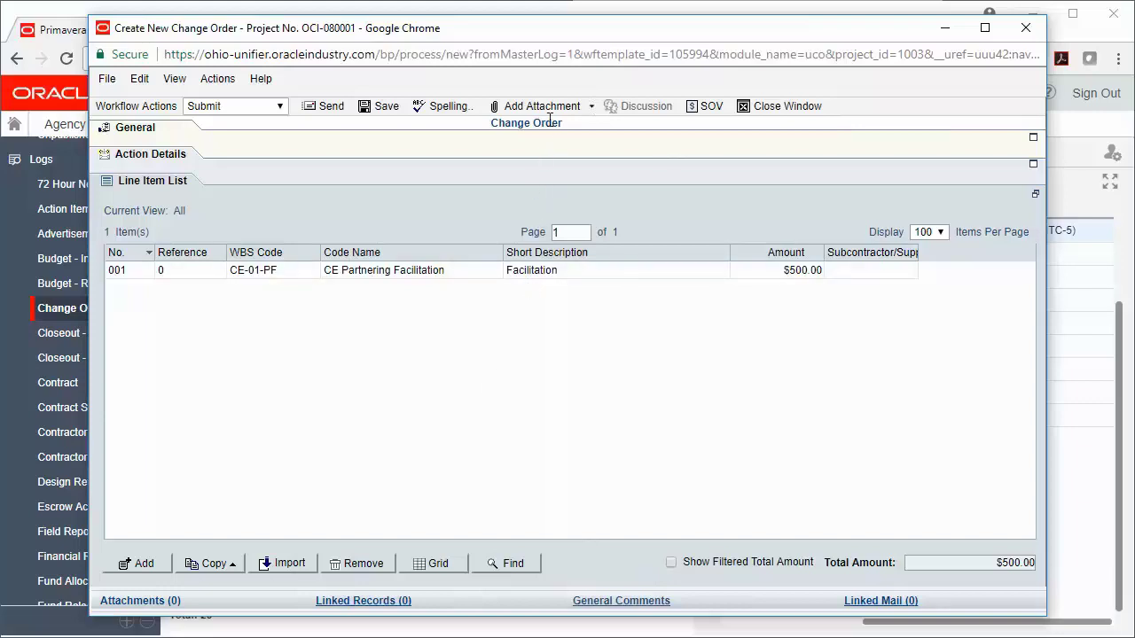
Add the general comment 'Please review' to the change order and close the comments window.
click(584, 110)
click(656, 602)
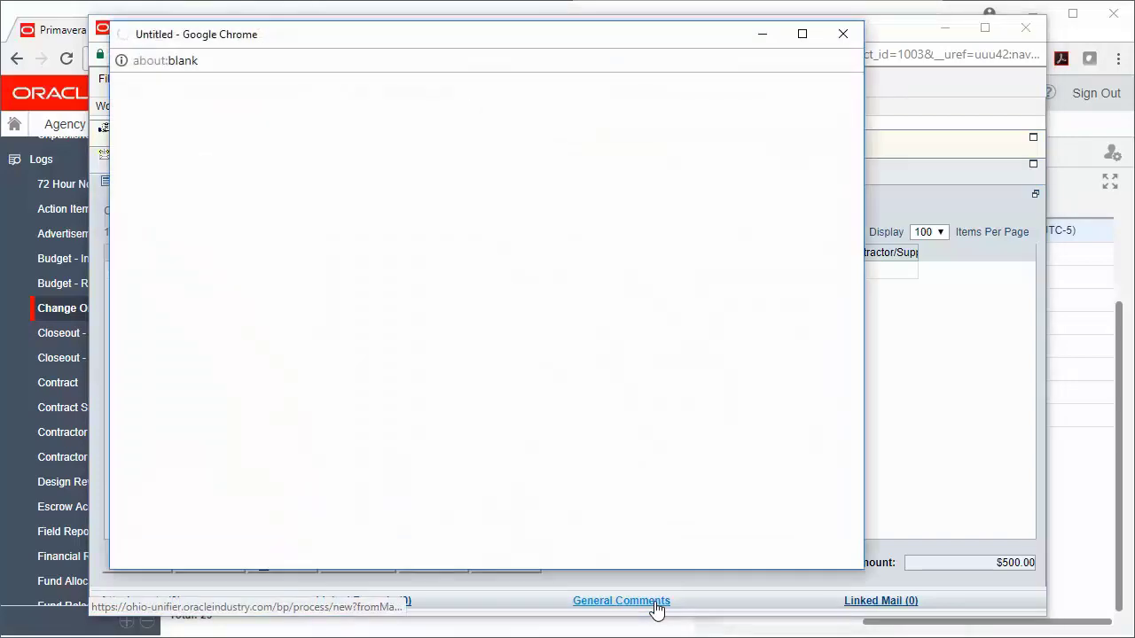
click(153, 243)
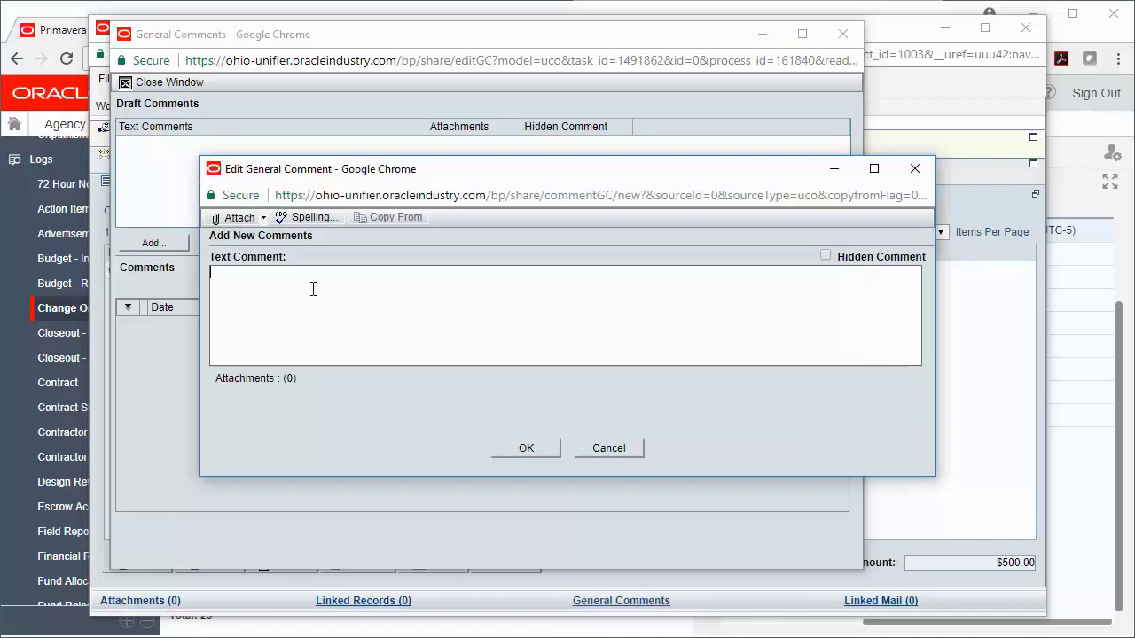
text(Please review)
click(534, 455)
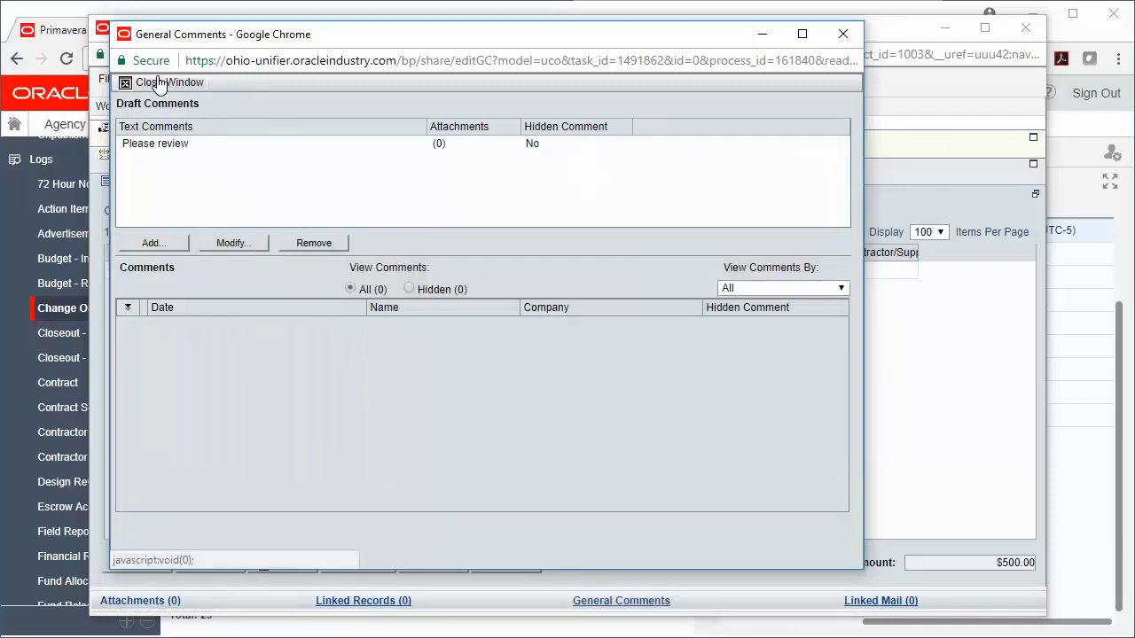
click(153, 82)
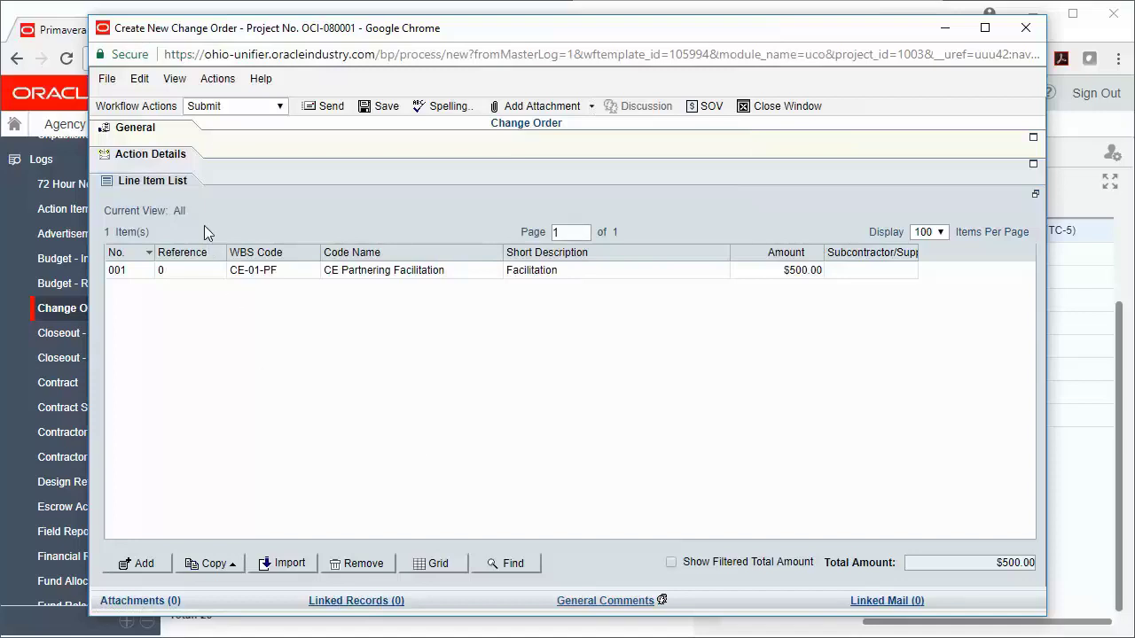
Check the Action Details routing and send the change order for AE Review.
click(182, 159)
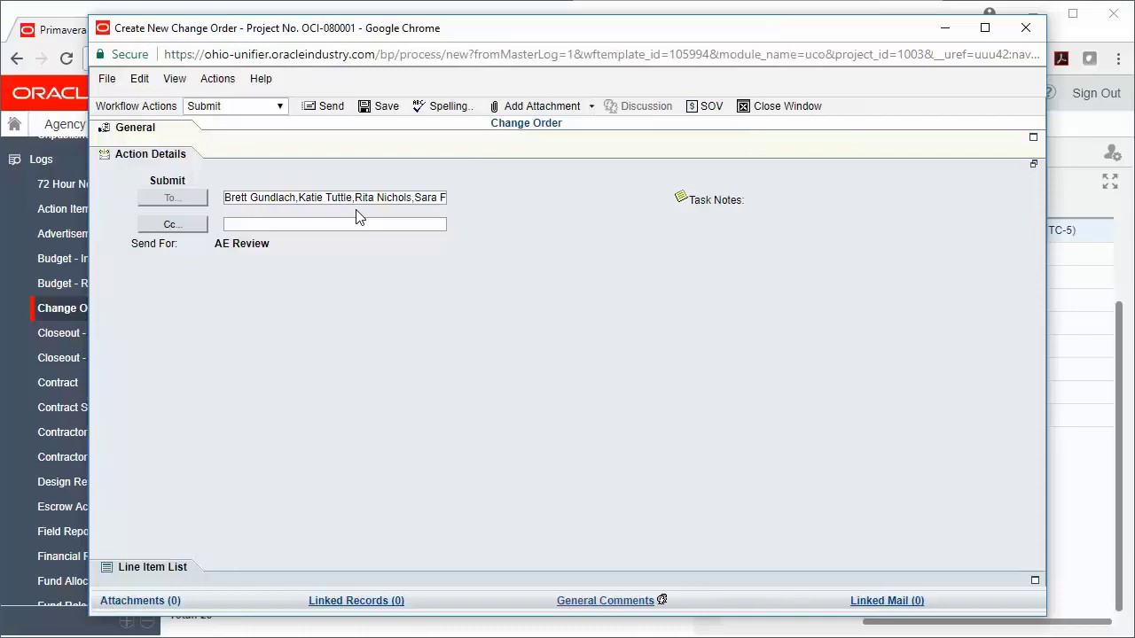
click(329, 109)
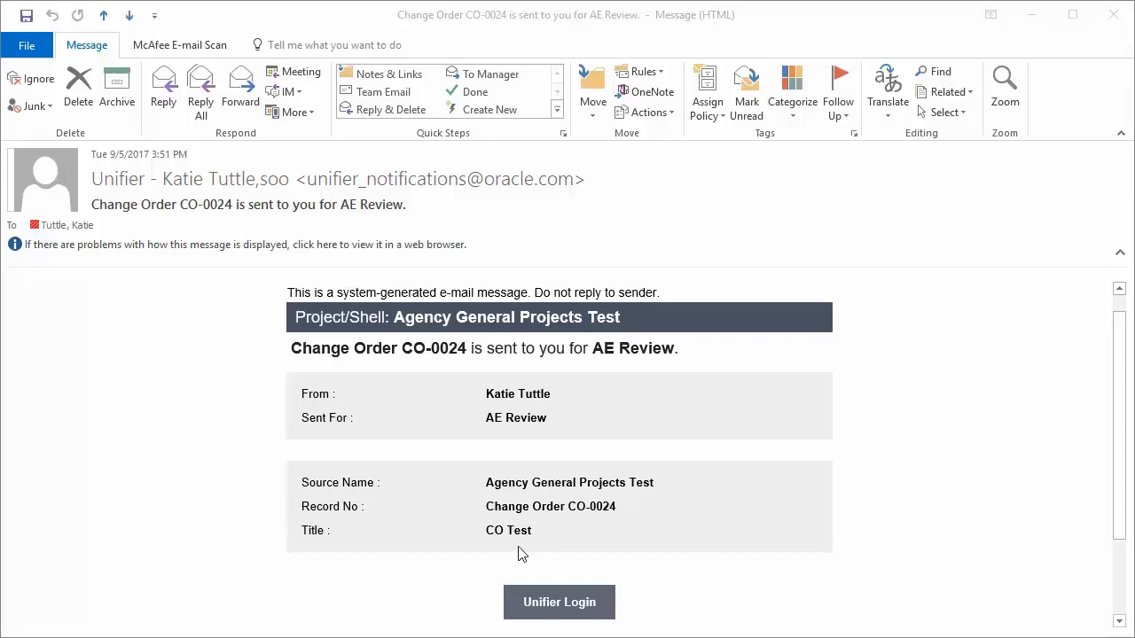
Bring the Outlook notification for Change Order CO-0024 to the front.
click(607, 619)
Open CO-0024 from the e-mail, accept its review task, and set Change Order No. to 002.
click(602, 616)
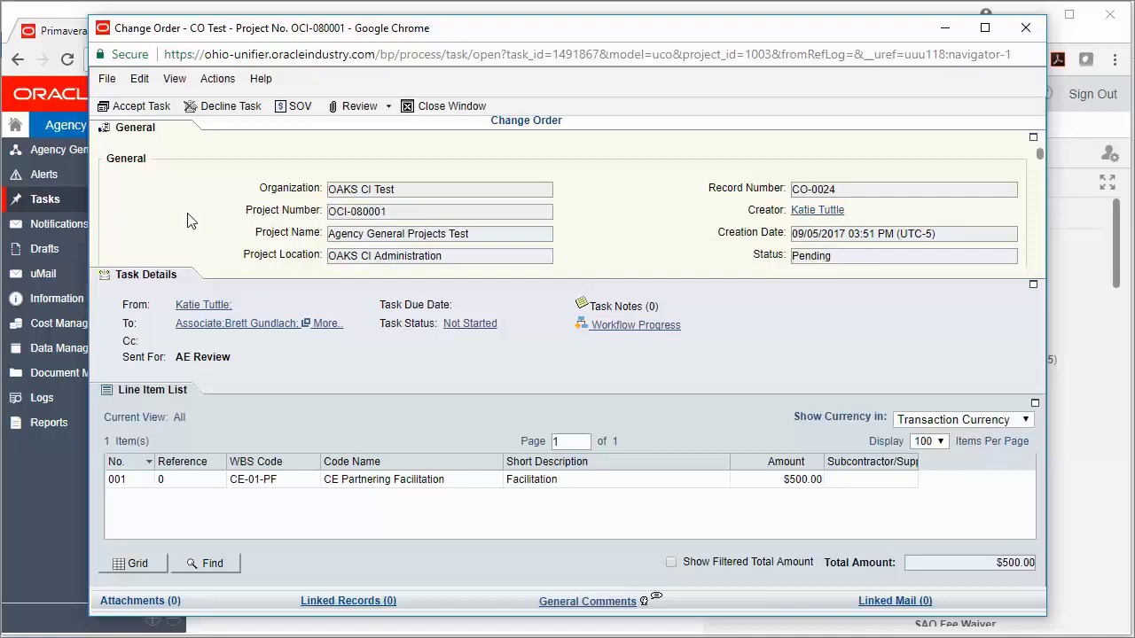
click(162, 108)
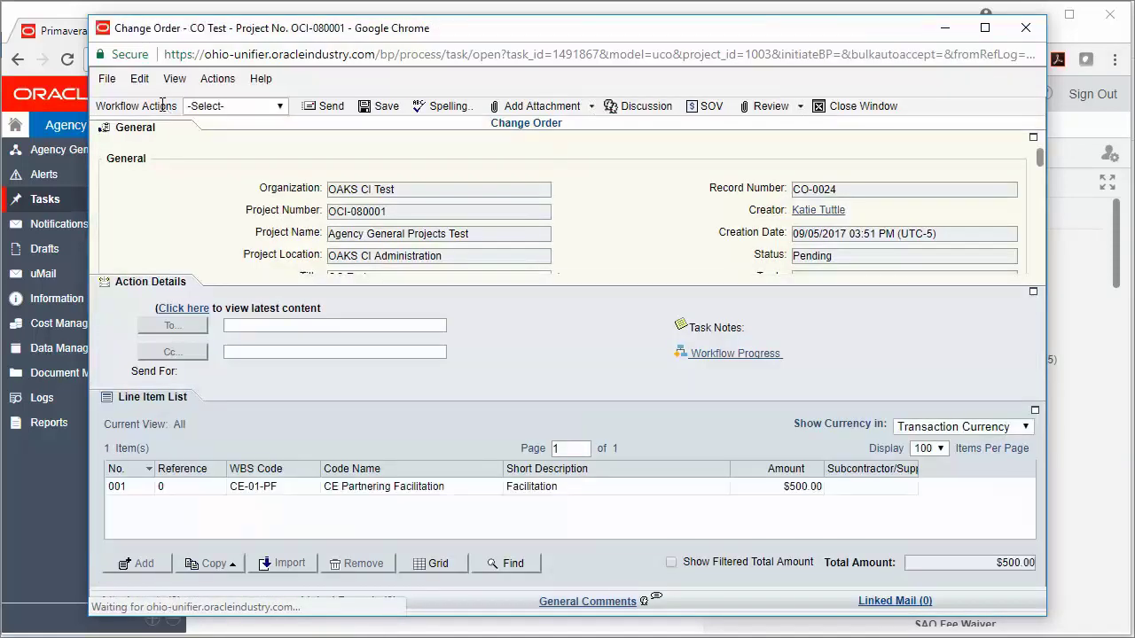
click(156, 133)
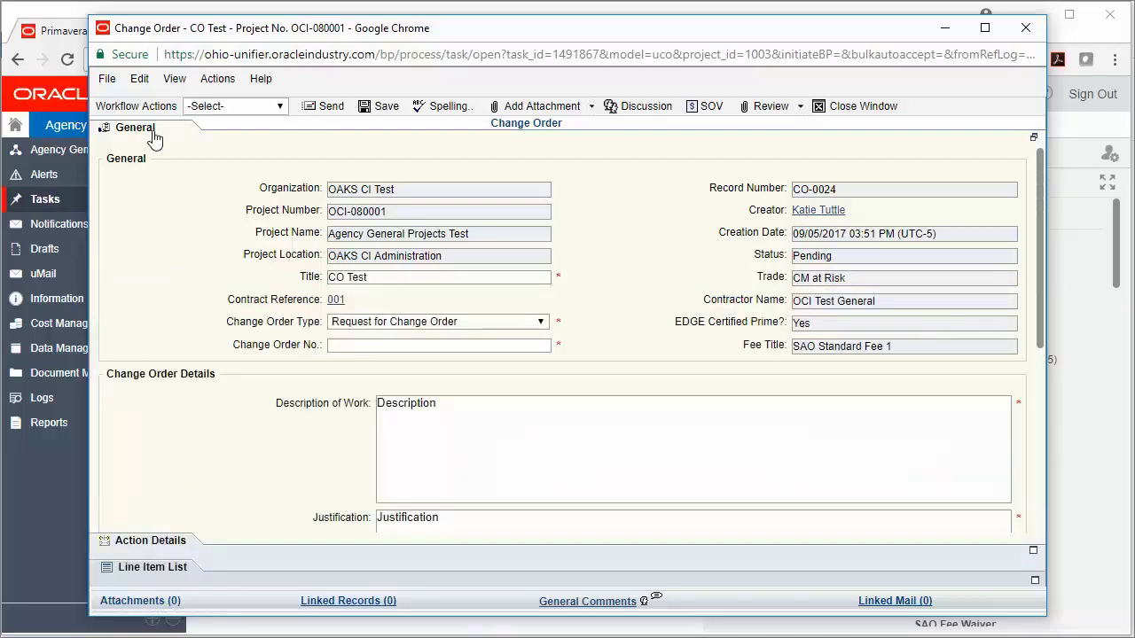
click(406, 345)
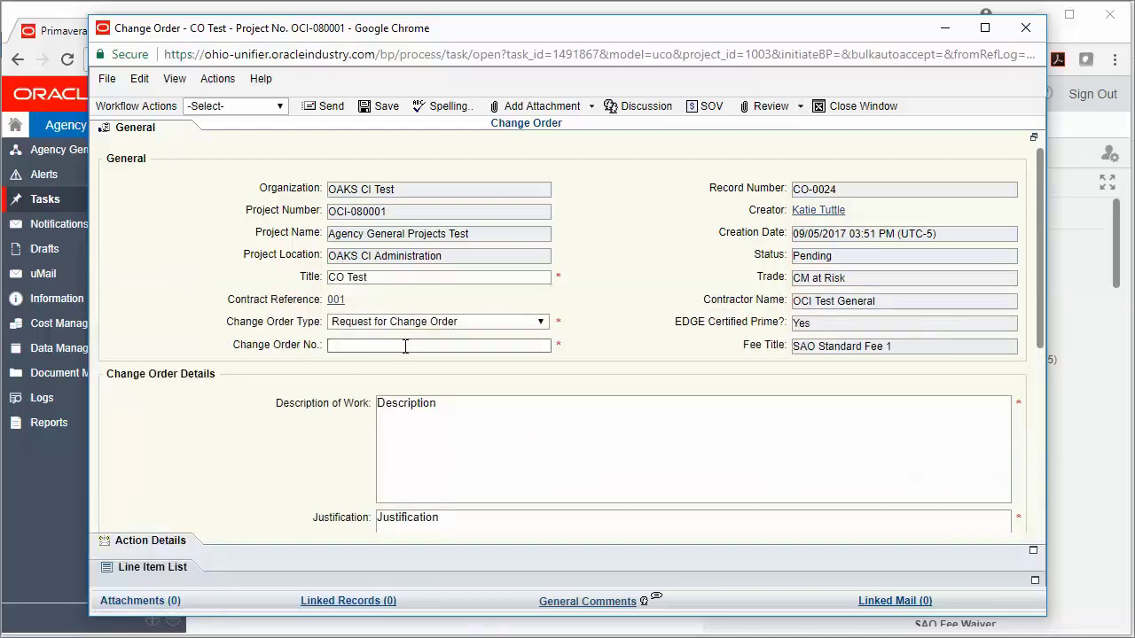
text(002)
drag(1039, 248, 1032, 226)
click(147, 570)
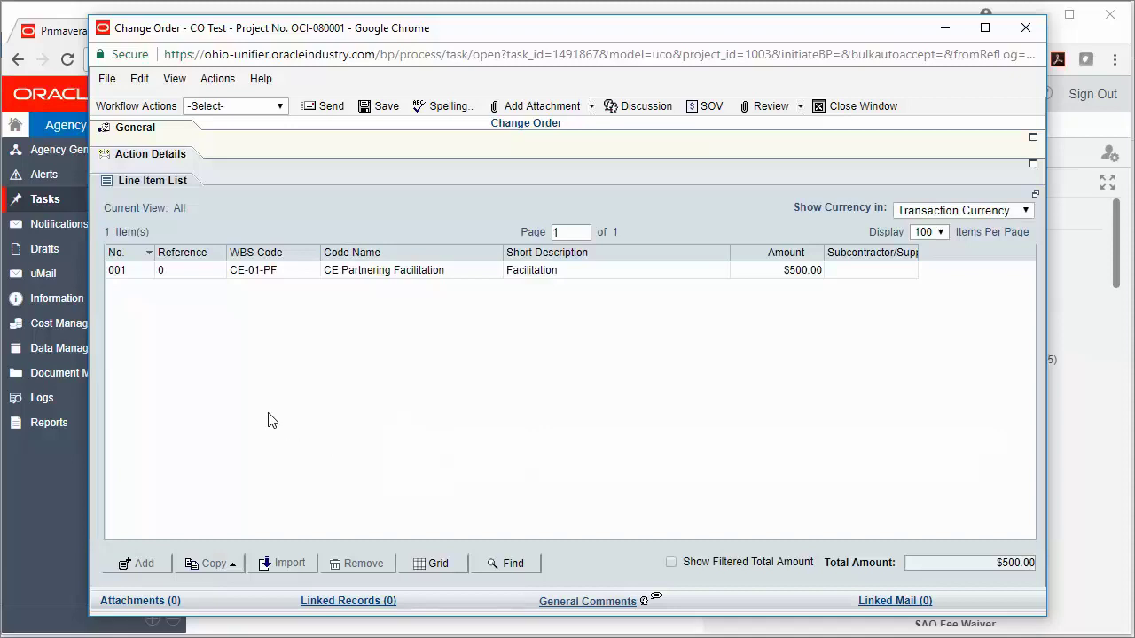
Set CO-0024's workflow action to Accept and send it on for PM Review.
click(174, 155)
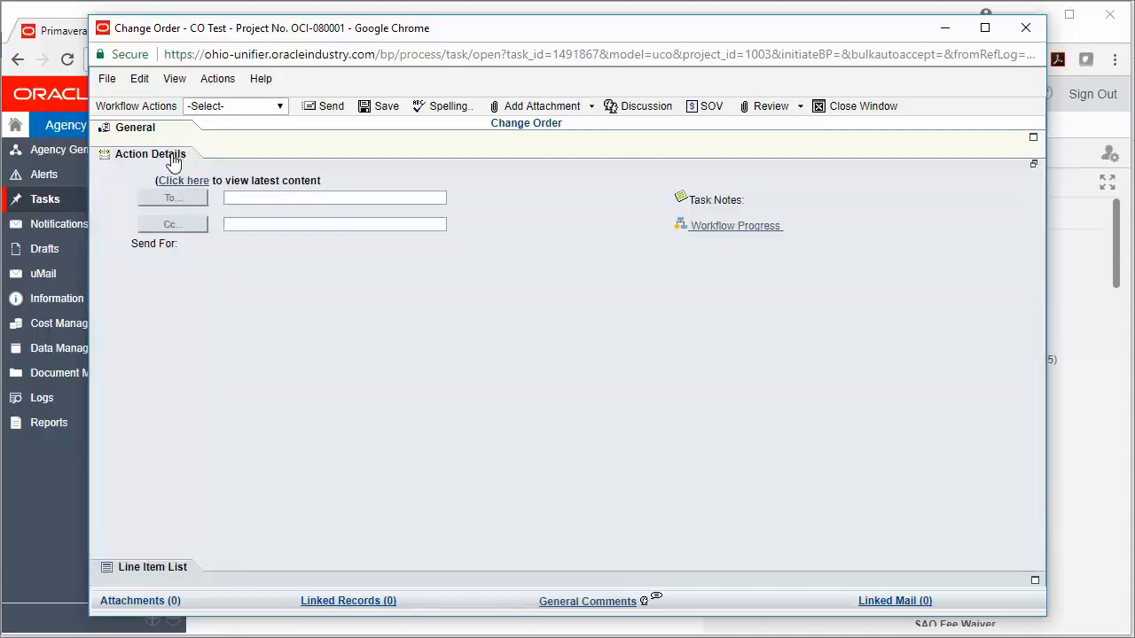
click(254, 108)
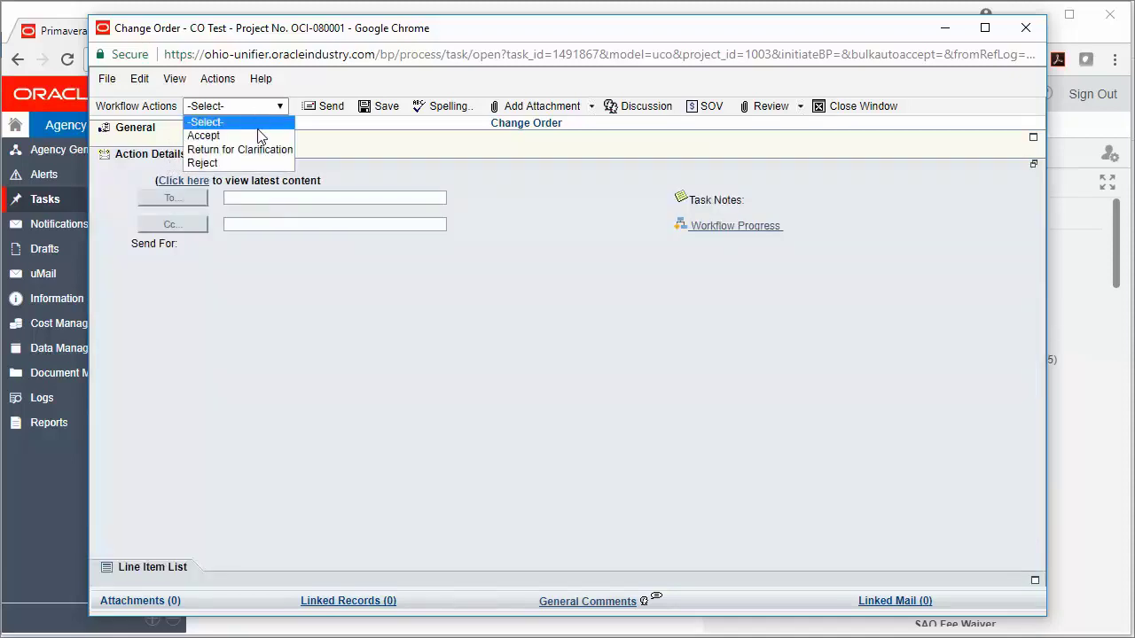
click(258, 136)
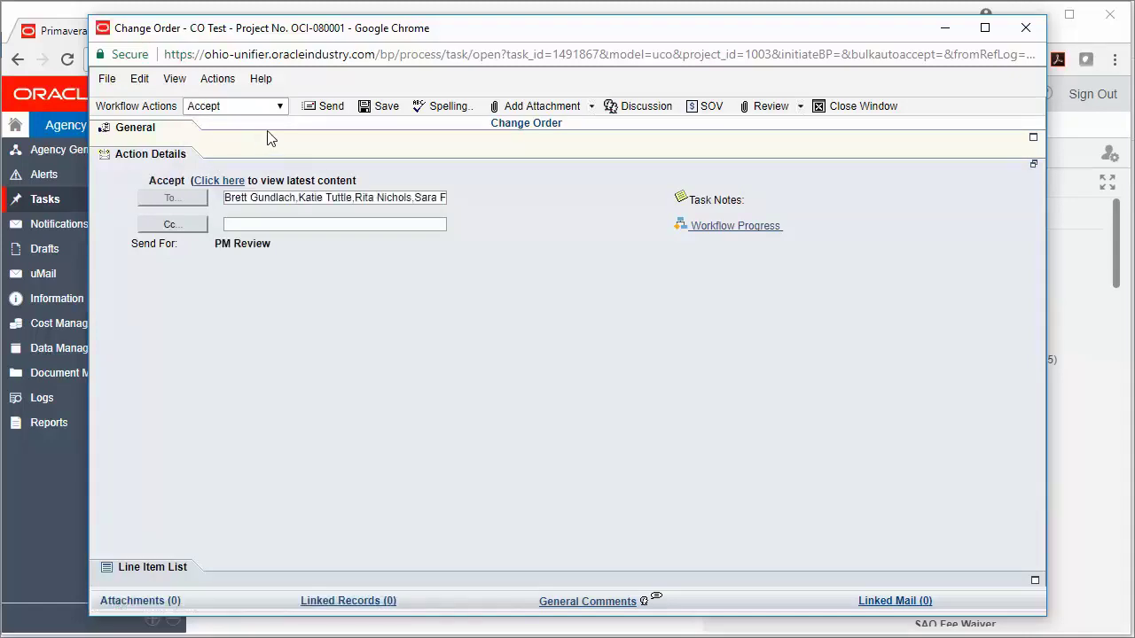
click(341, 117)
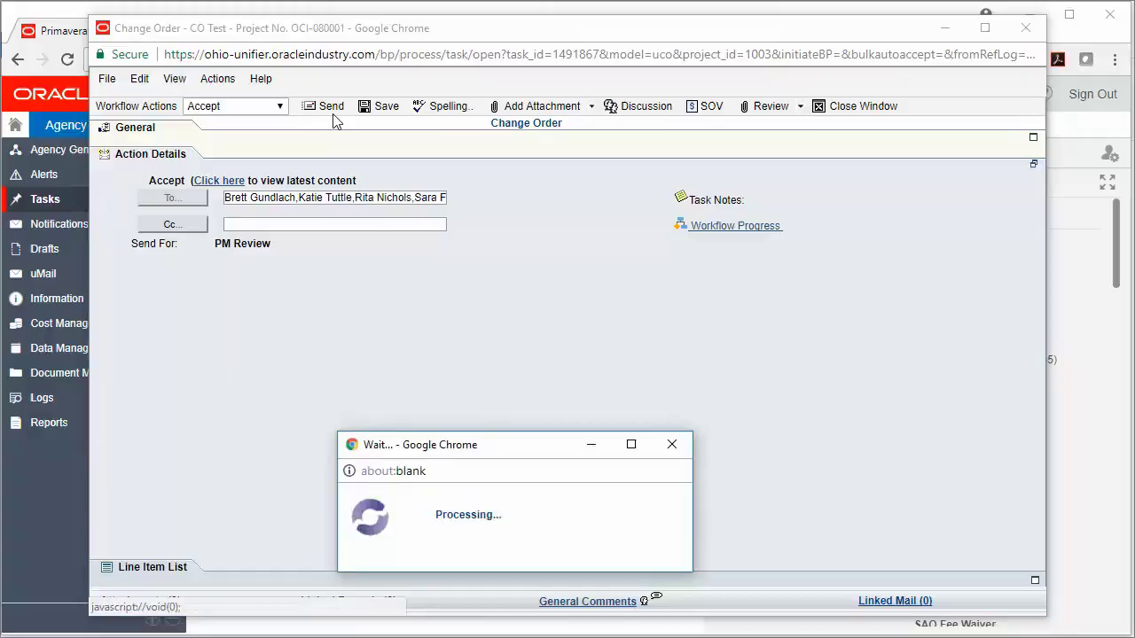